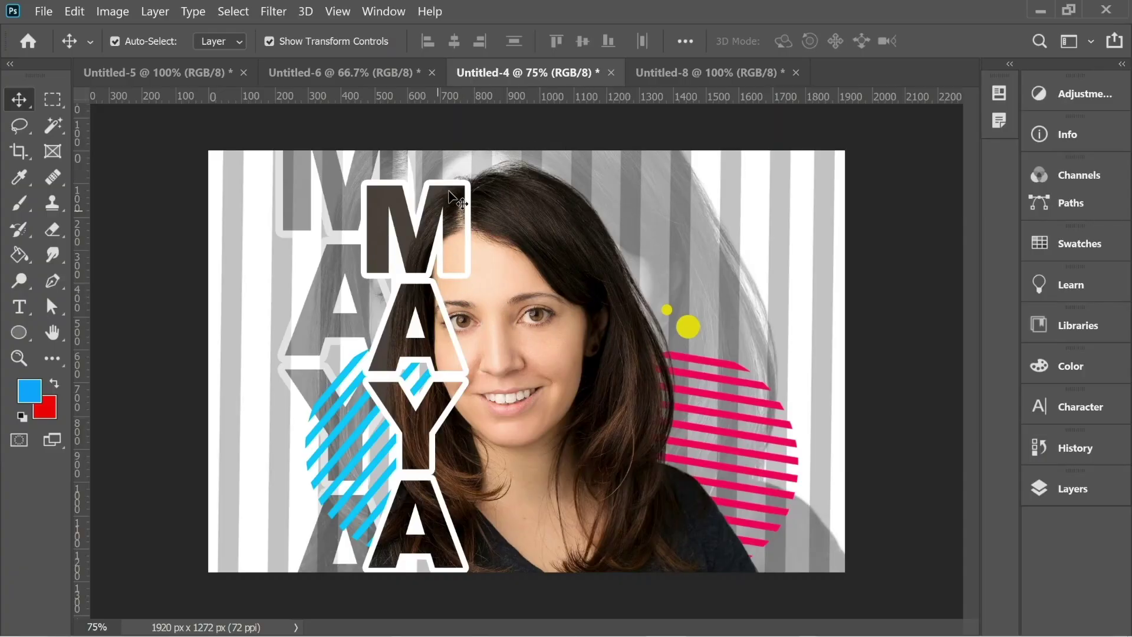
Switch to the Untitled-8 document holding the portrait on the white 1920×1080 canvas.
click(717, 72)
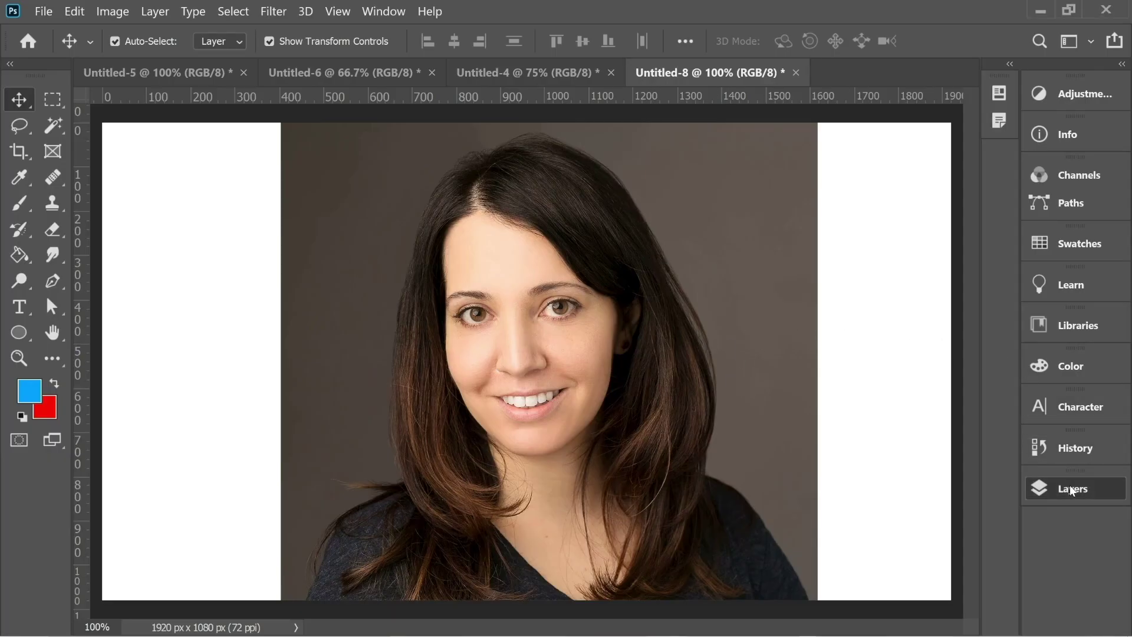
Rasterize the portrait photo layer into a regular pixel layer.
click(1069, 485)
click(863, 331)
right_click(862, 331)
click(782, 346)
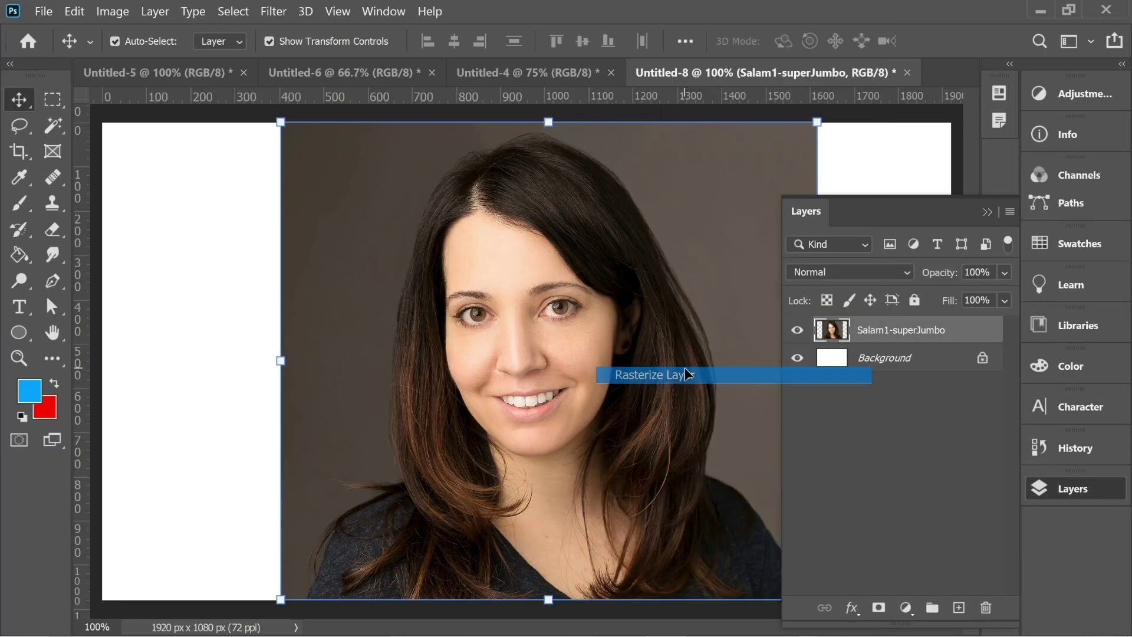
Add a text layer reading M, A, Y, A on separate lines left of her head.
click(19, 307)
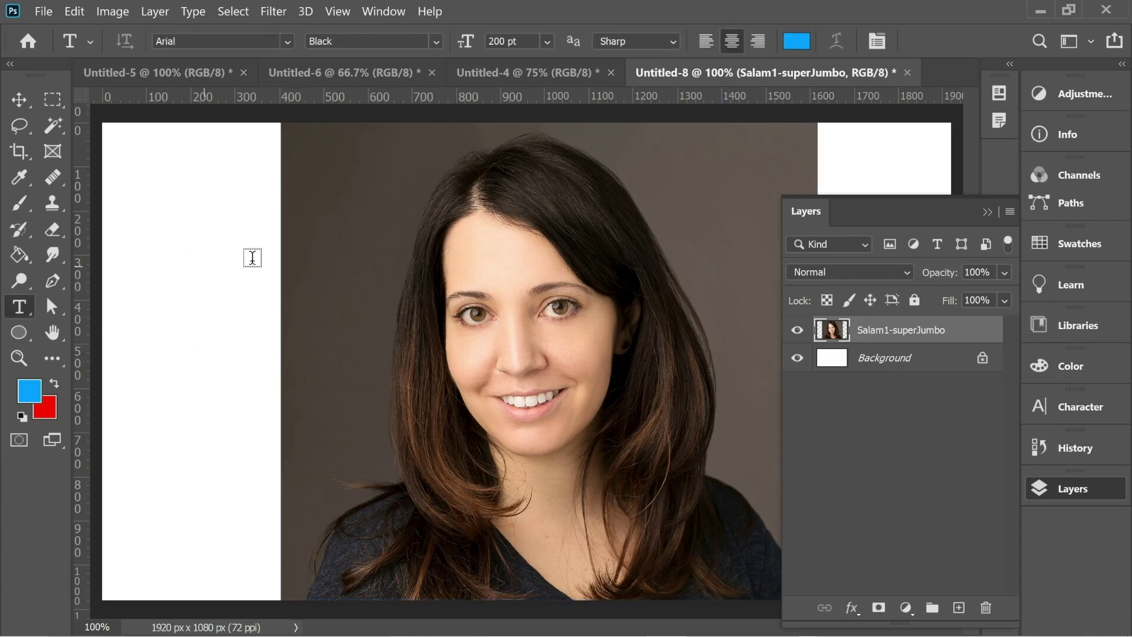
click(404, 238)
text(M)
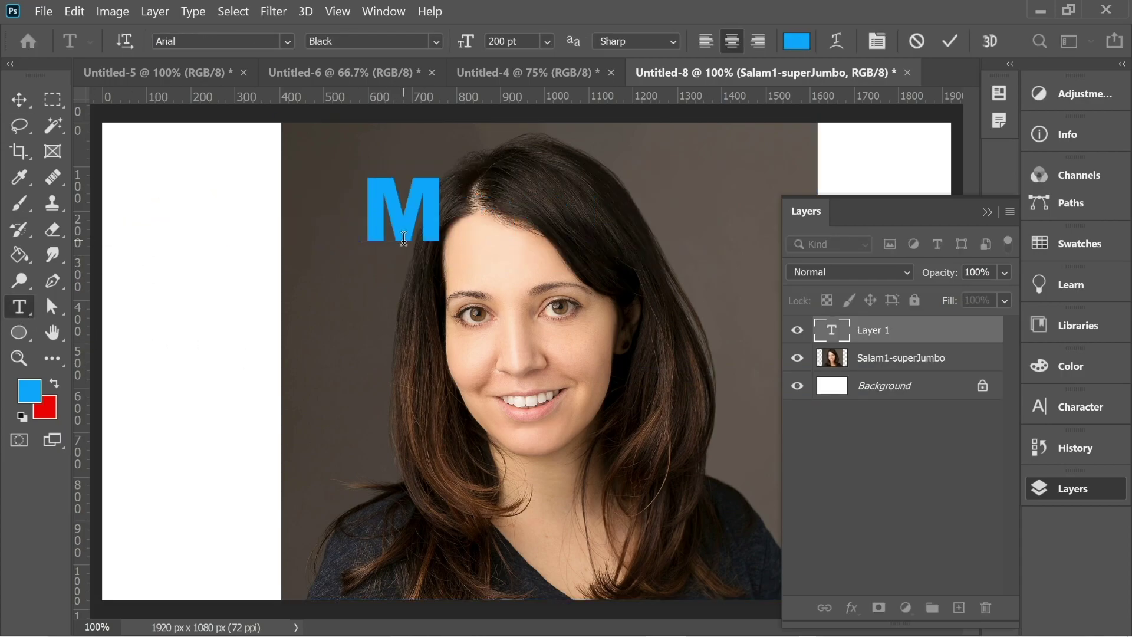
text(A)
key(Return)
text(Y)
key(Return)
text(A)
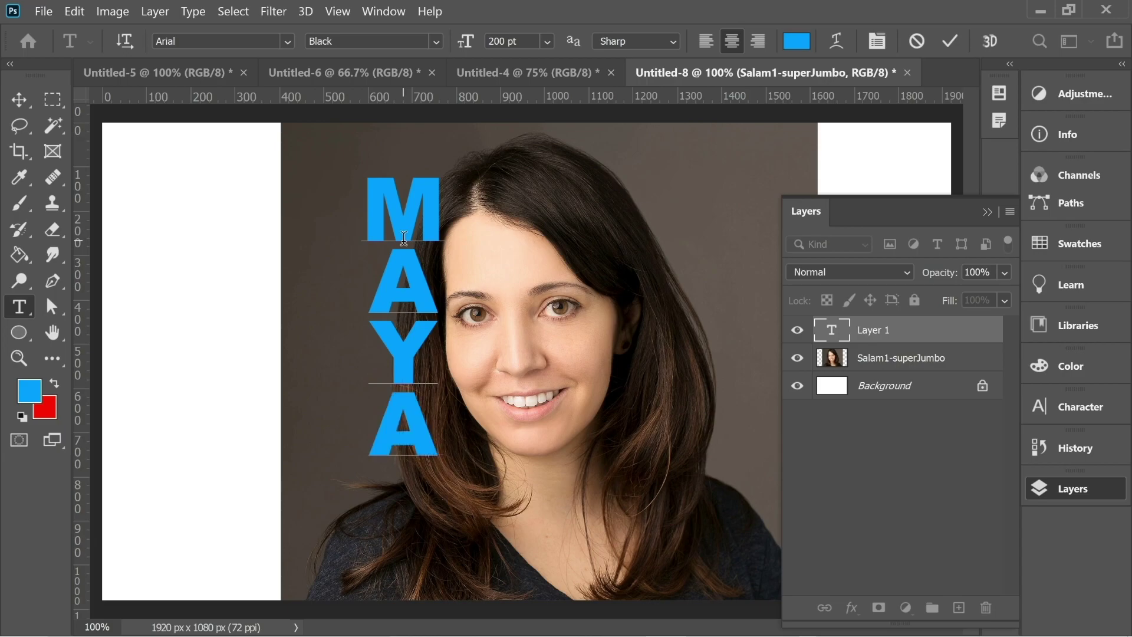
click(19, 99)
Move the MAYA text over her face and enlarge it to fill the canvas height.
drag(418, 197, 468, 180)
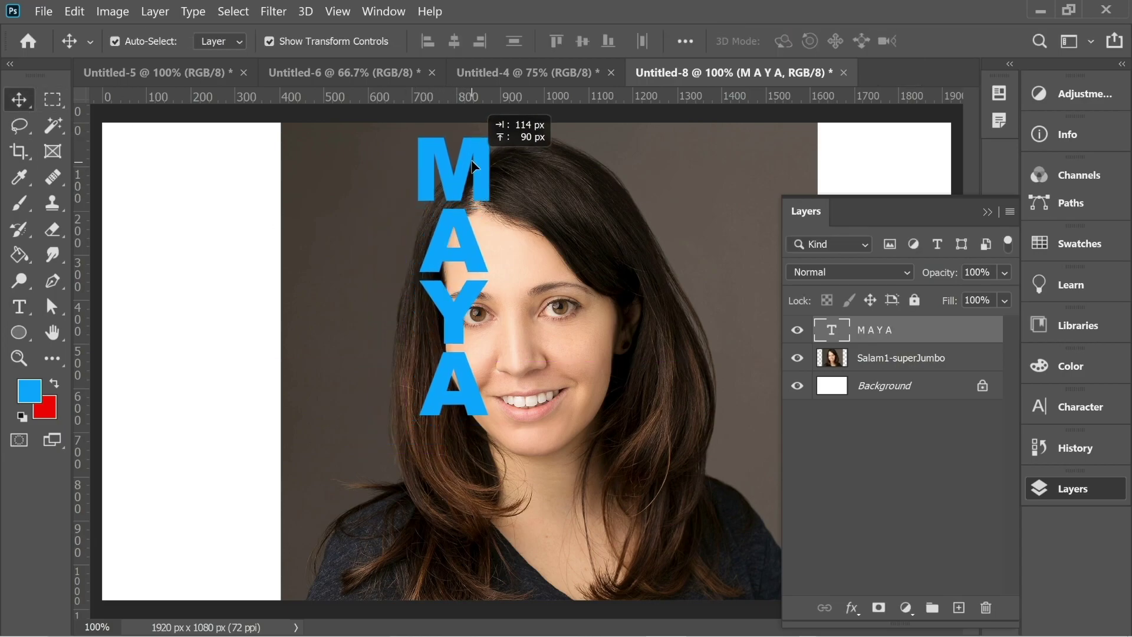
drag(418, 413, 293, 625)
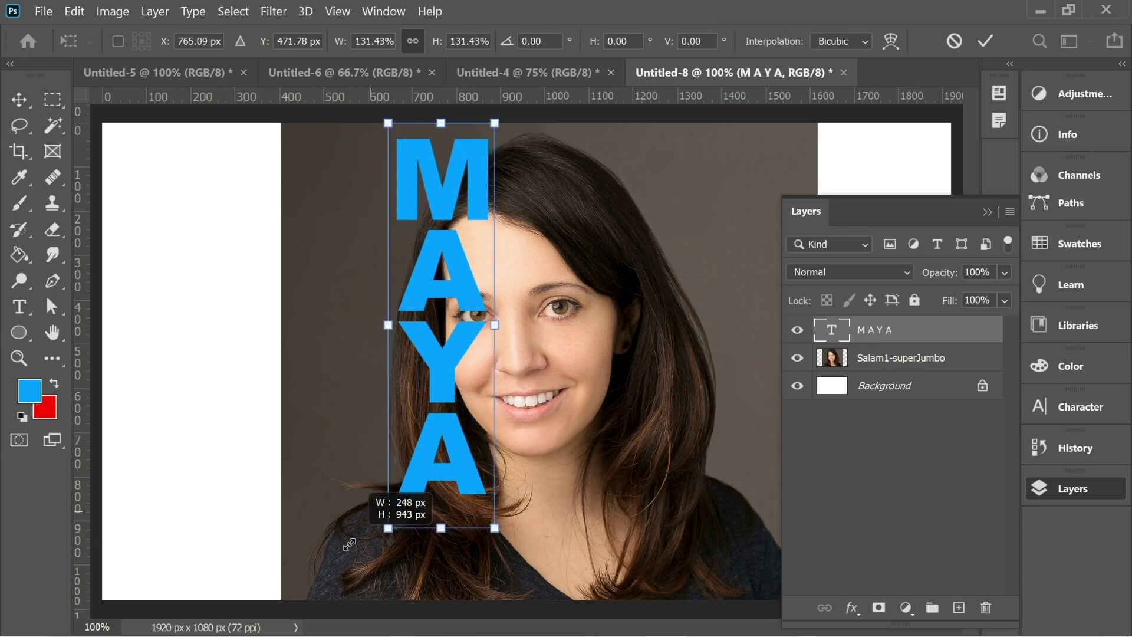
click(1005, 300)
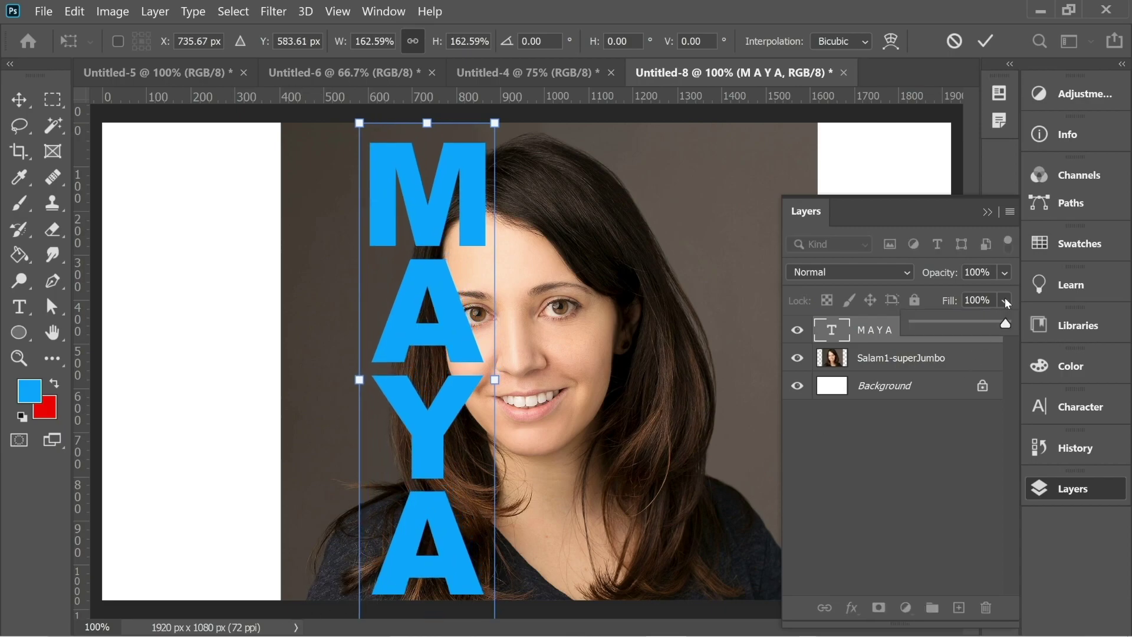
Drop the MAYA layer fill to 0% and give it an 18 px white outside stroke.
drag(972, 325, 911, 326)
right_click(872, 330)
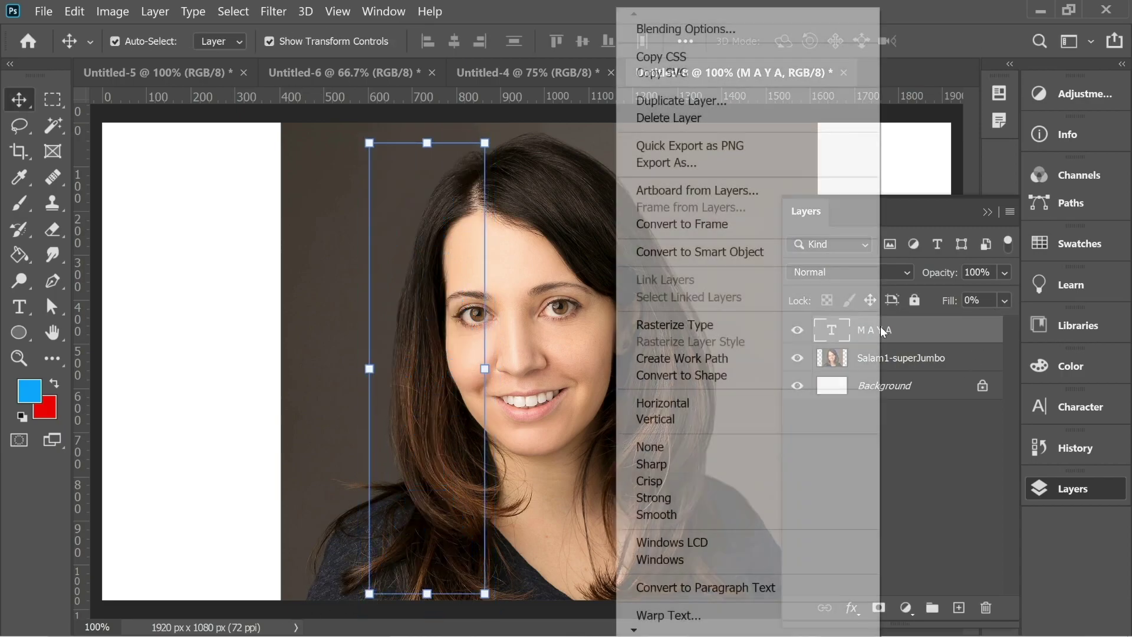
click(699, 28)
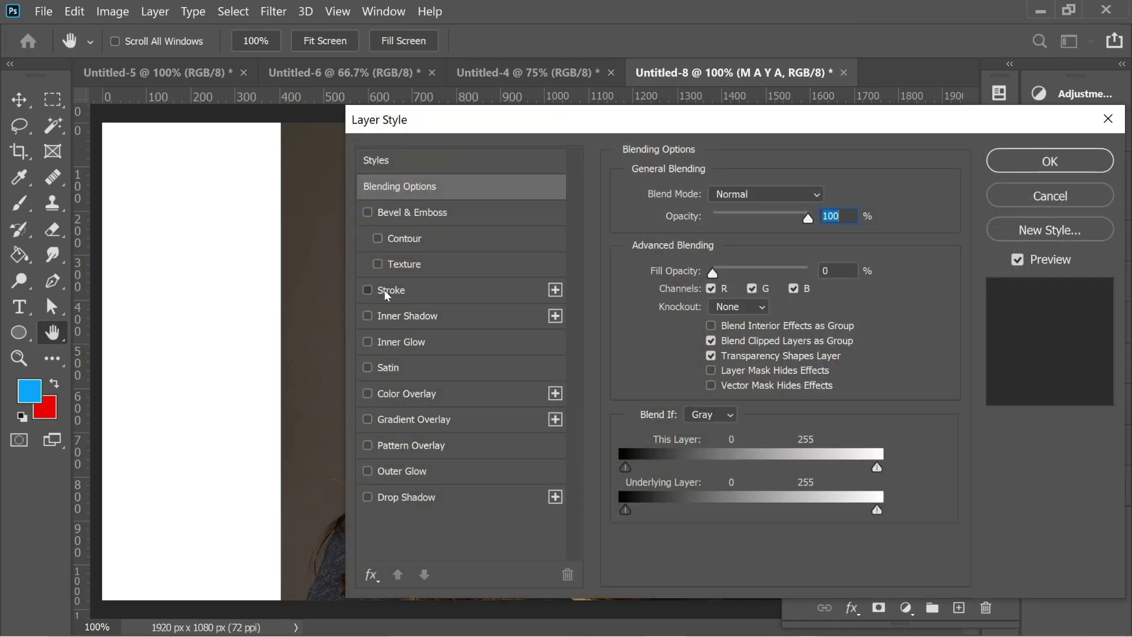
click(384, 290)
drag(750, 122, 873, 113)
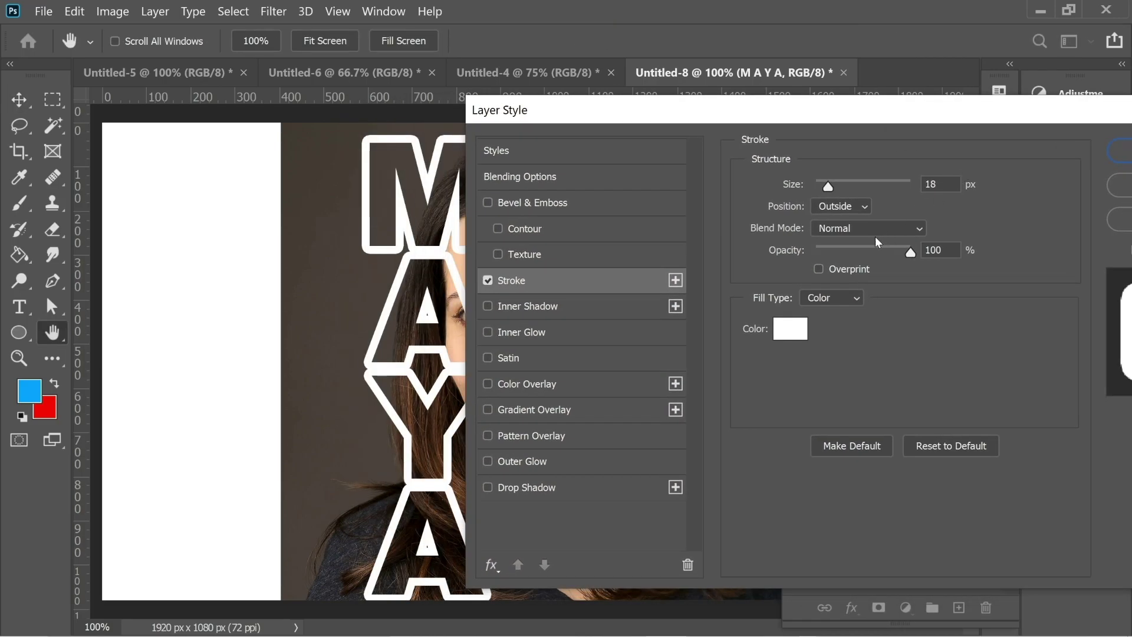
click(1116, 152)
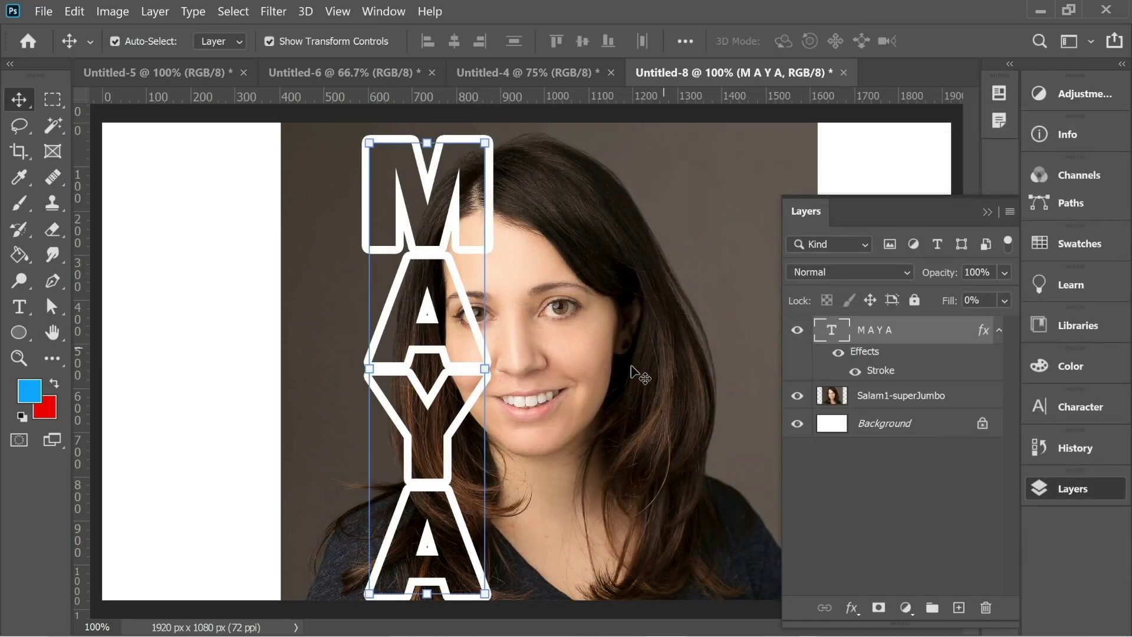
Load the MAYA letter shapes as a selection and copy that photo area to a new Layer 1.
ctrl+click(833, 334)
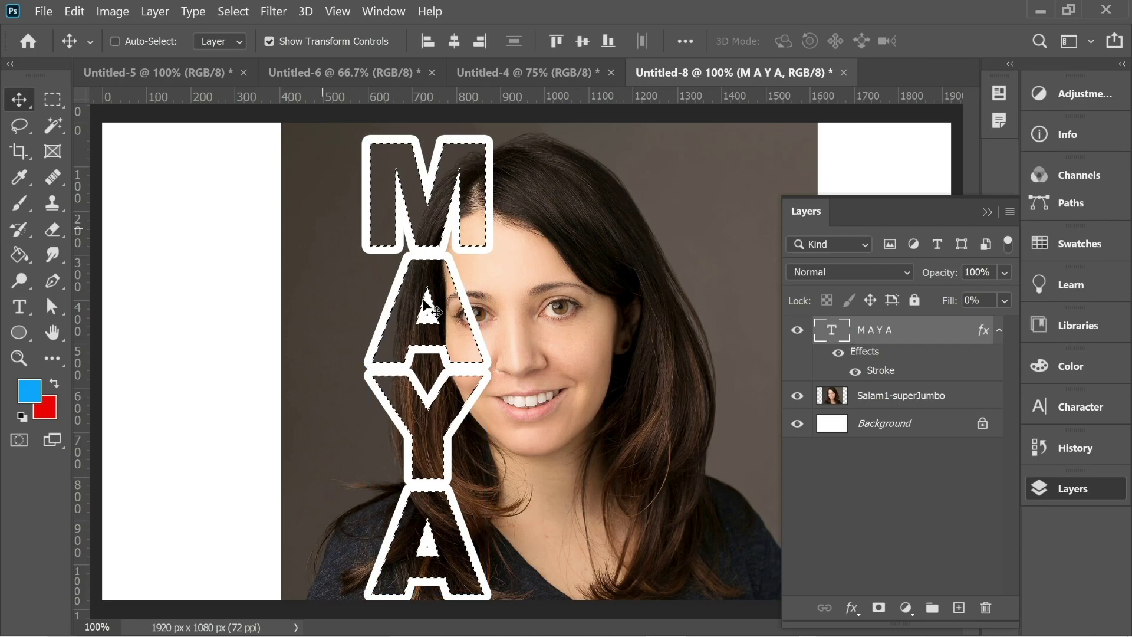
click(879, 400)
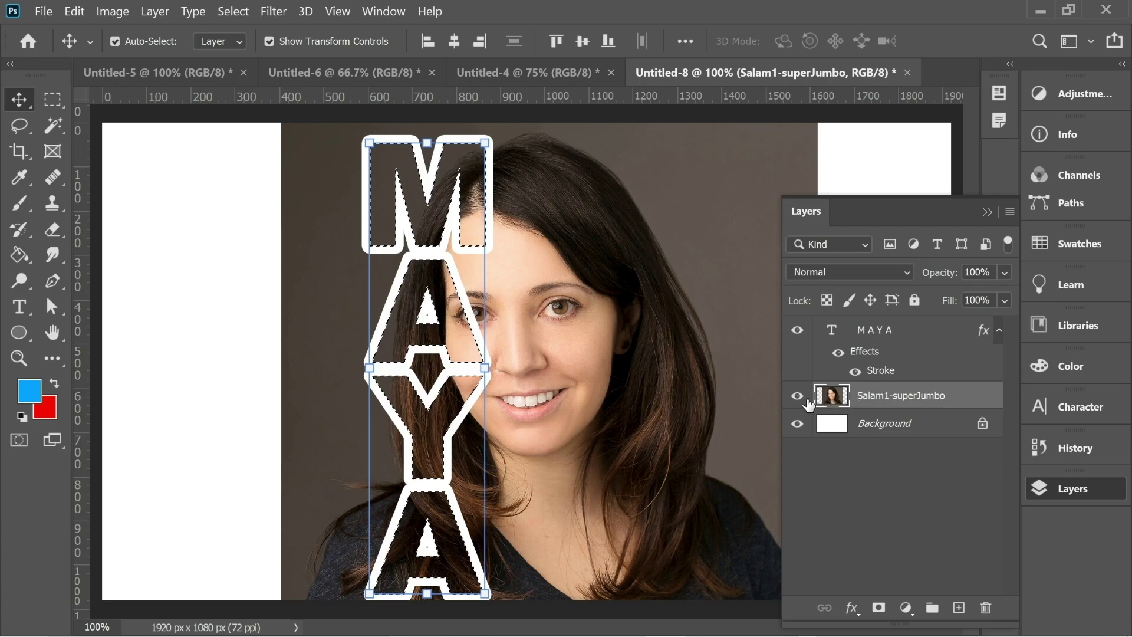
key(ctrl+j)
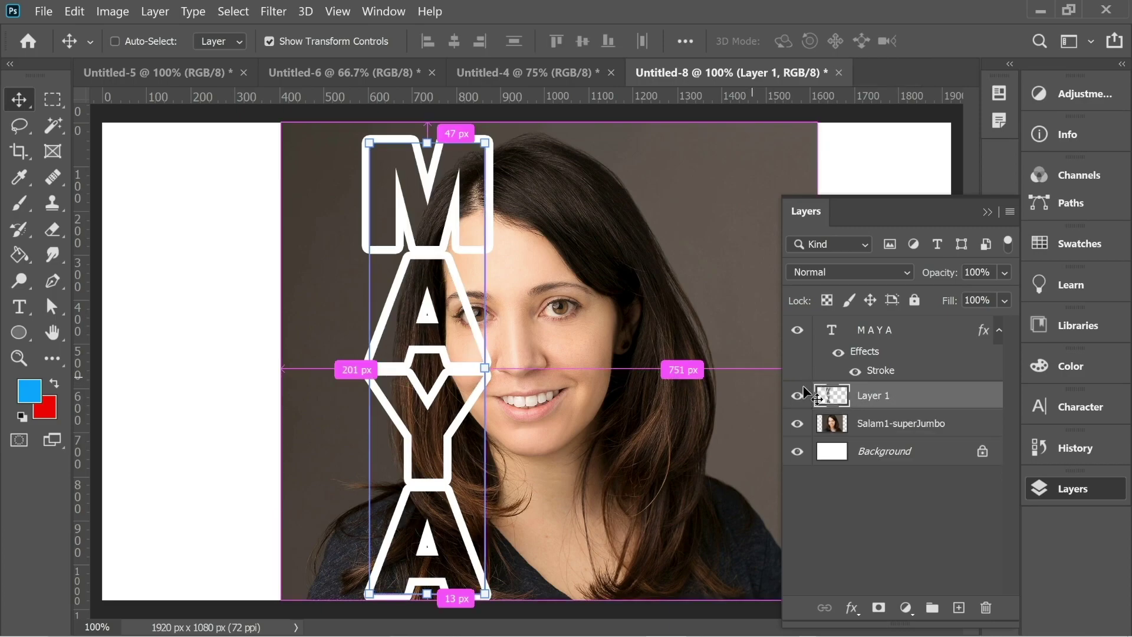
click(798, 425)
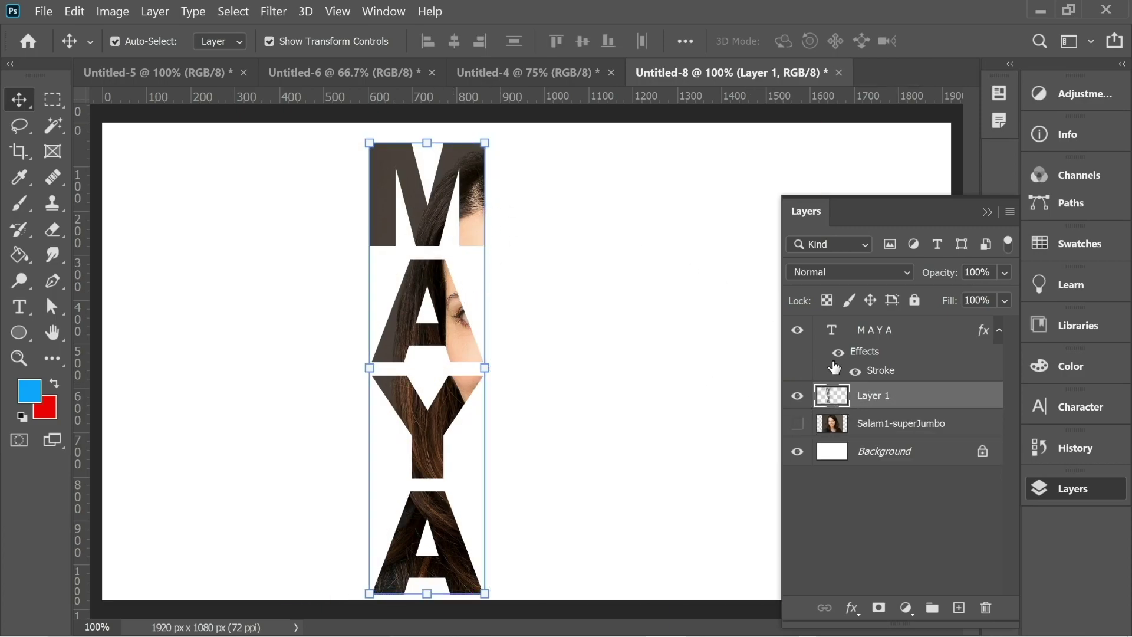
click(798, 425)
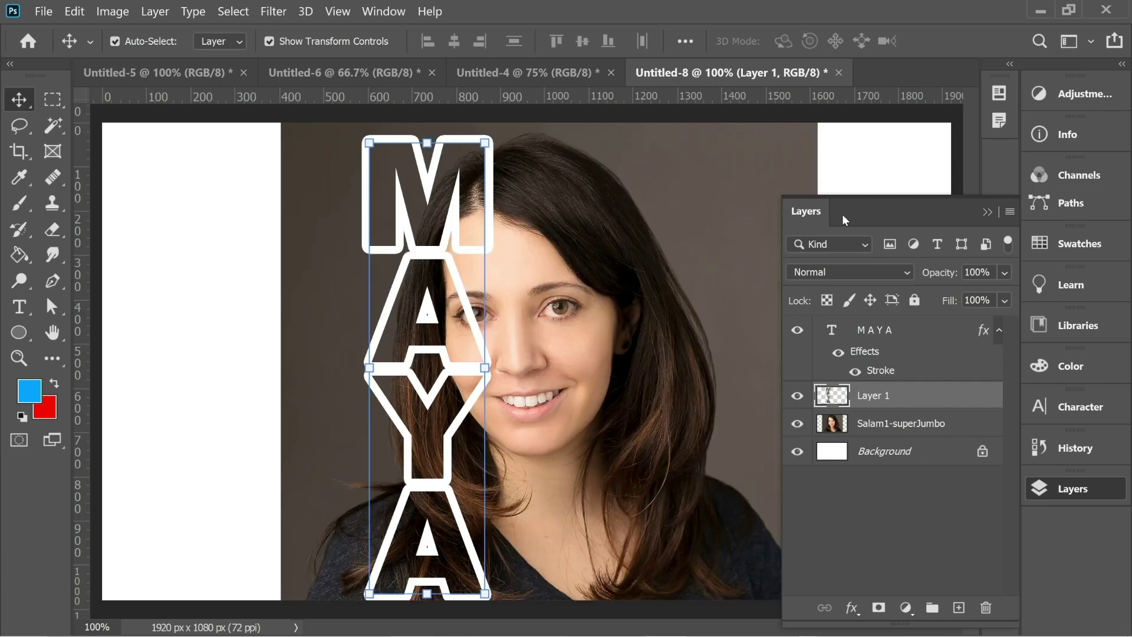
On the photo layer, start a Pen path from the bottom edge up her shoulder and hair.
click(52, 281)
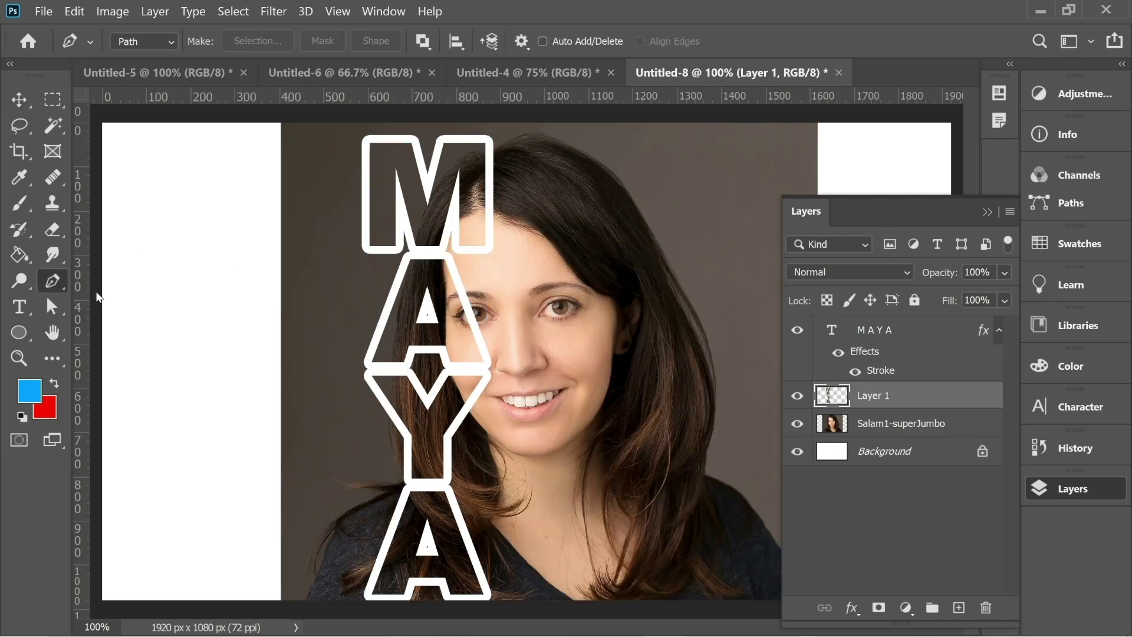
click(900, 425)
click(987, 213)
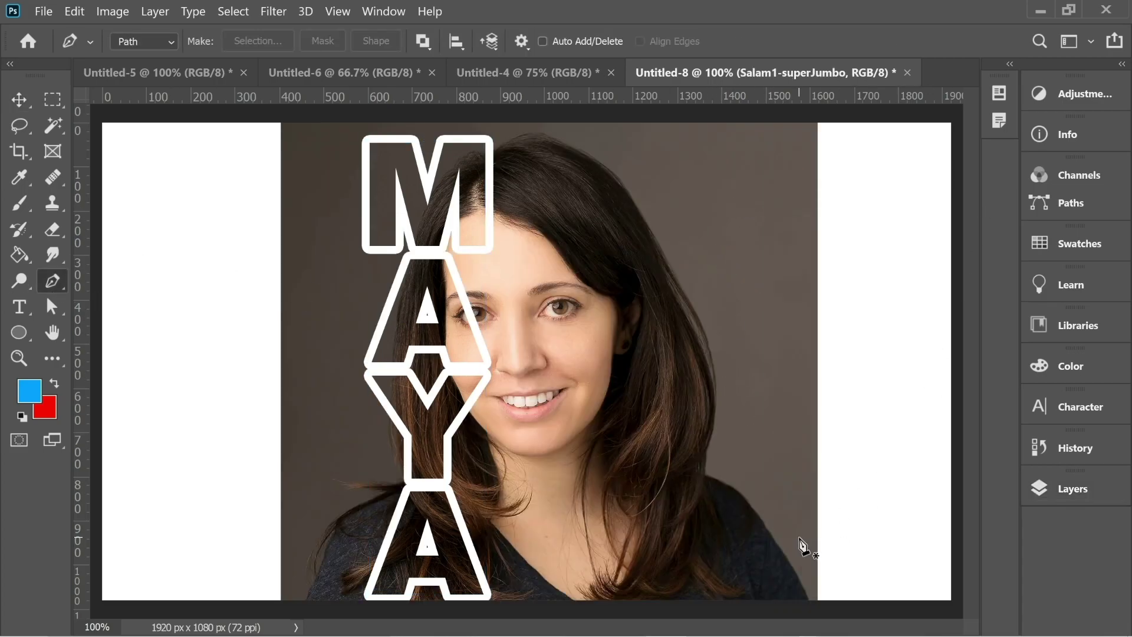
click(812, 605)
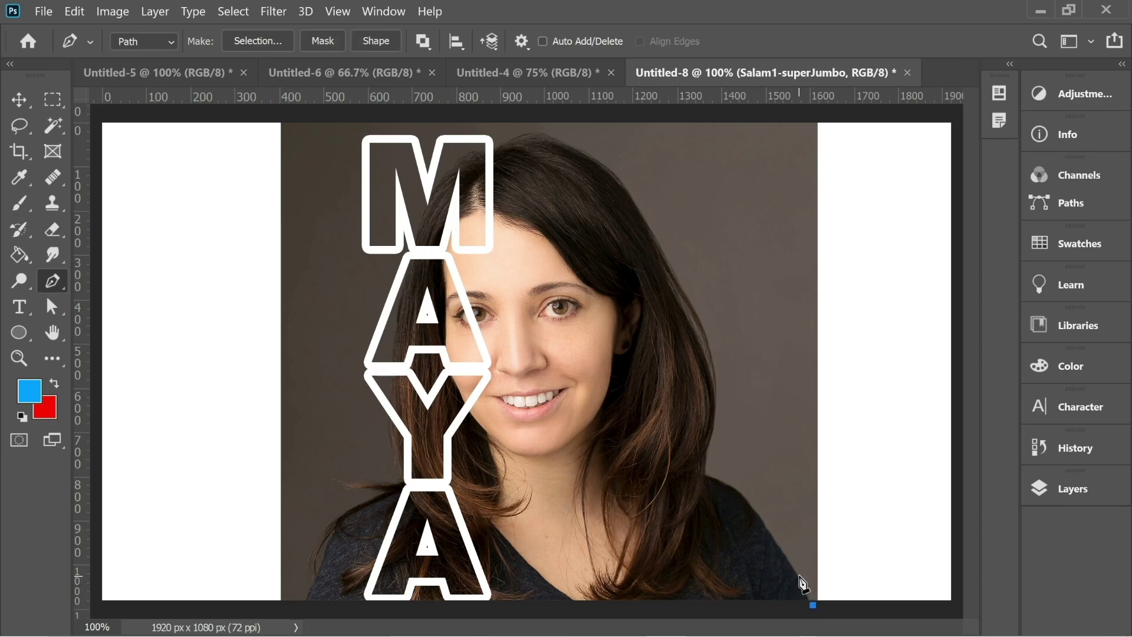
click(759, 516)
click(726, 486)
click(707, 444)
drag(716, 367, 707, 338)
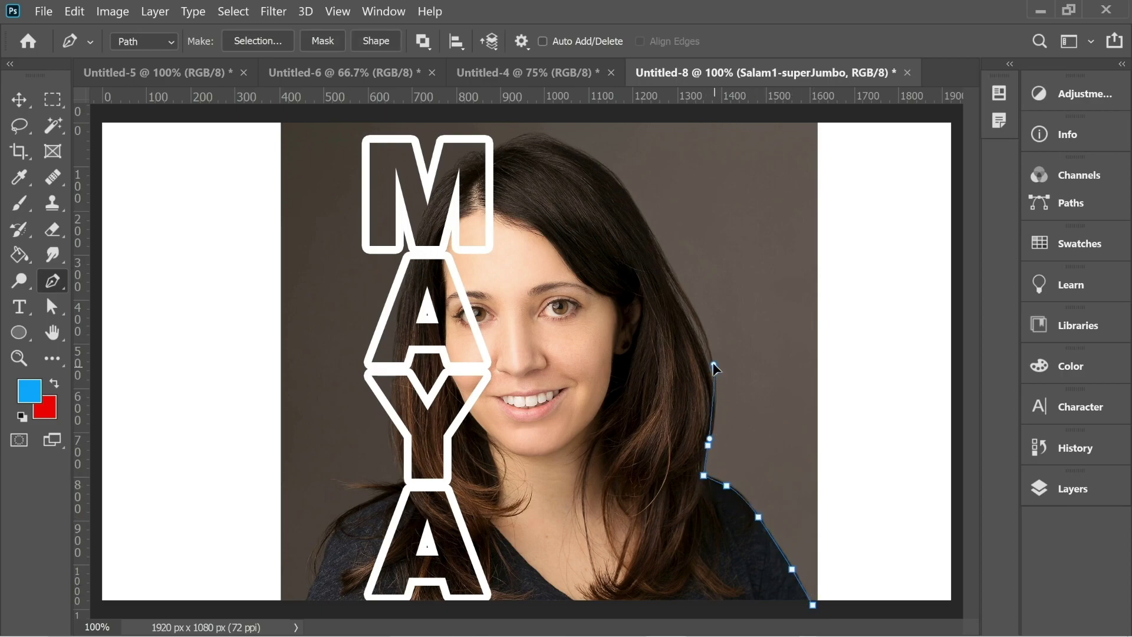
Continue the path over her head, down a left diagonal wedge, and close it at the start.
click(637, 209)
drag(586, 154, 516, 139)
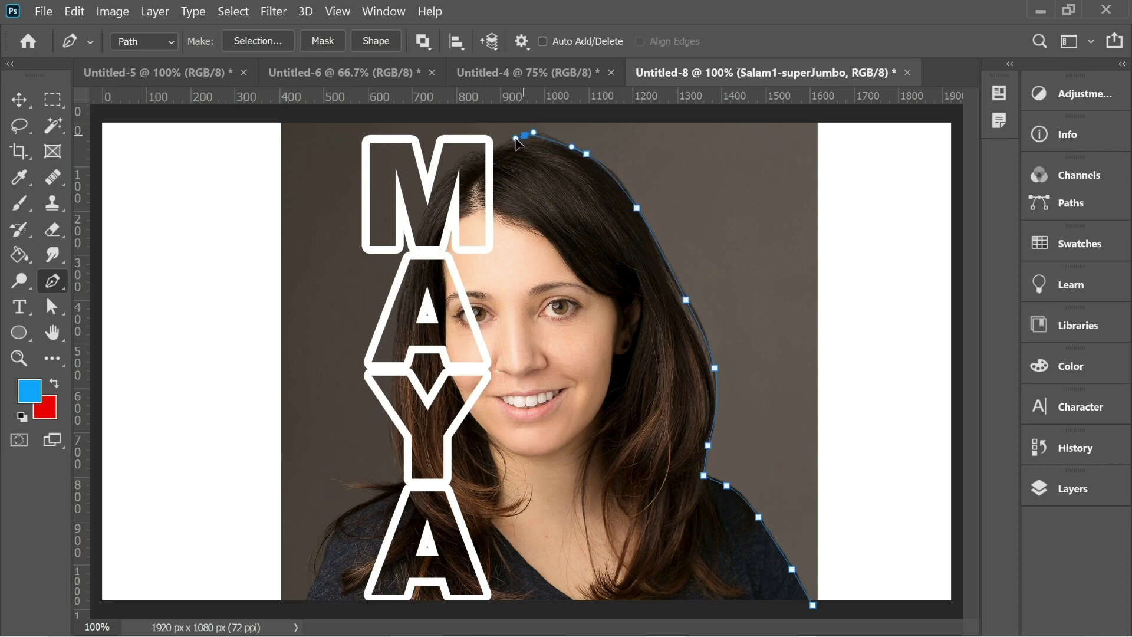
click(477, 148)
click(240, 463)
click(274, 604)
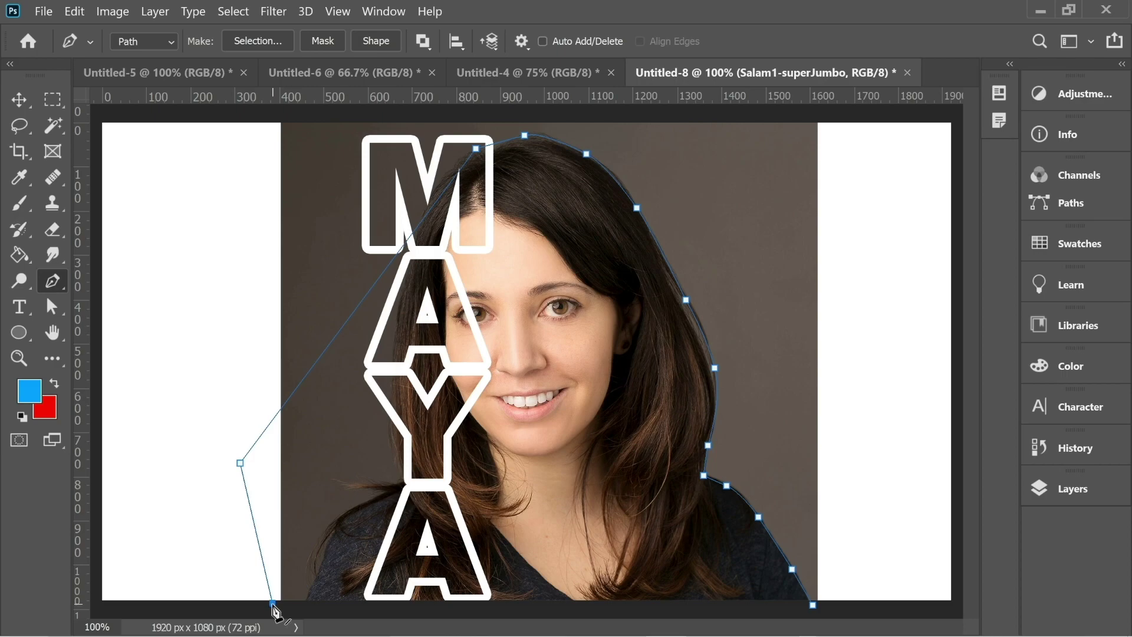
click(575, 609)
click(814, 606)
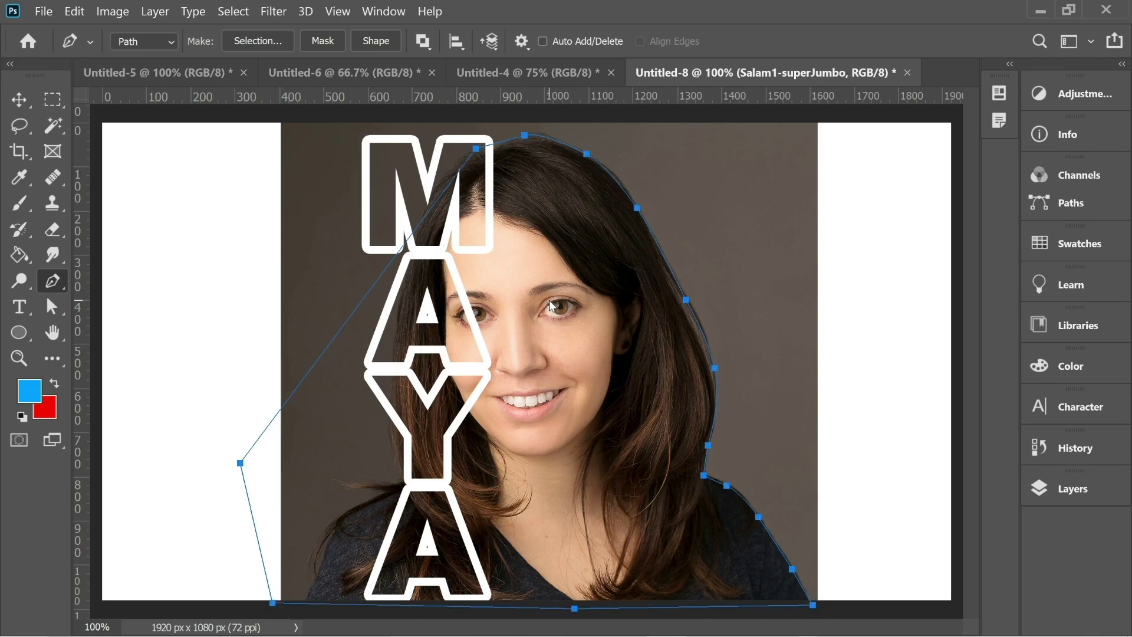
Turn the closed path into a selection and add it as a layer mask on the photo.
right_click(561, 196)
click(619, 281)
click(614, 142)
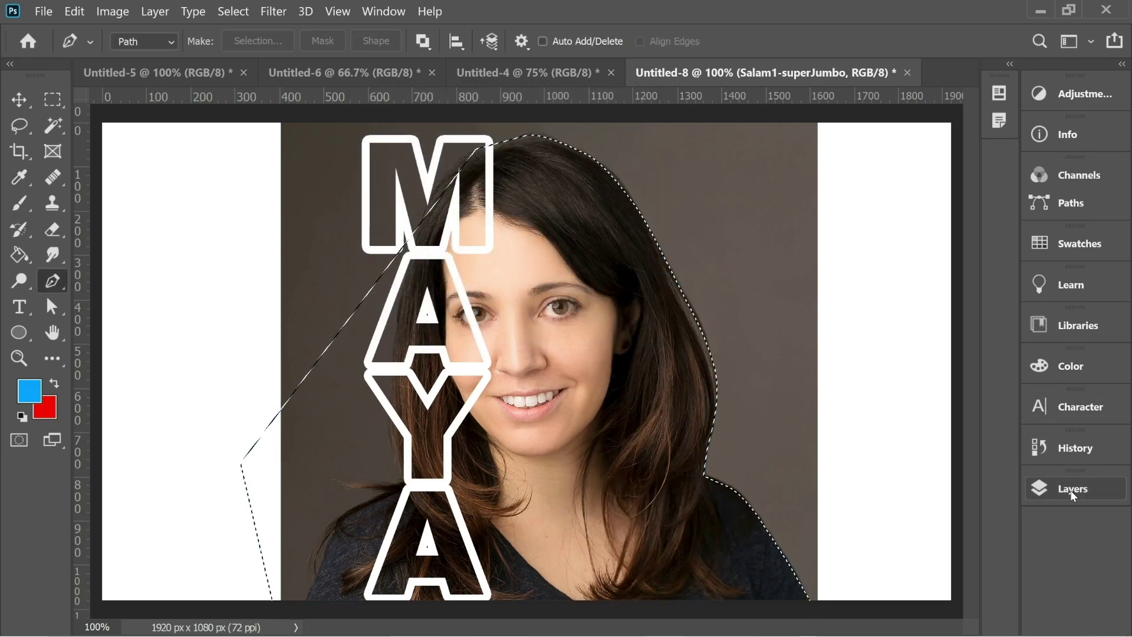
click(1071, 490)
Enter Select and Mask, try a larger edge detection radius, then reset it to zero.
click(878, 608)
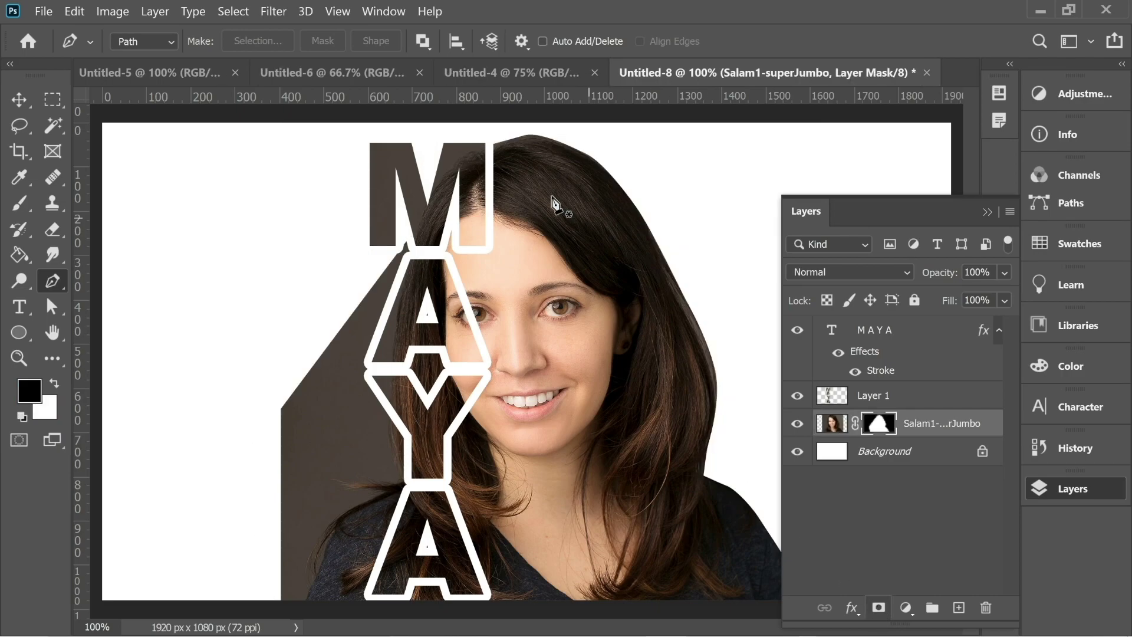
click(235, 11)
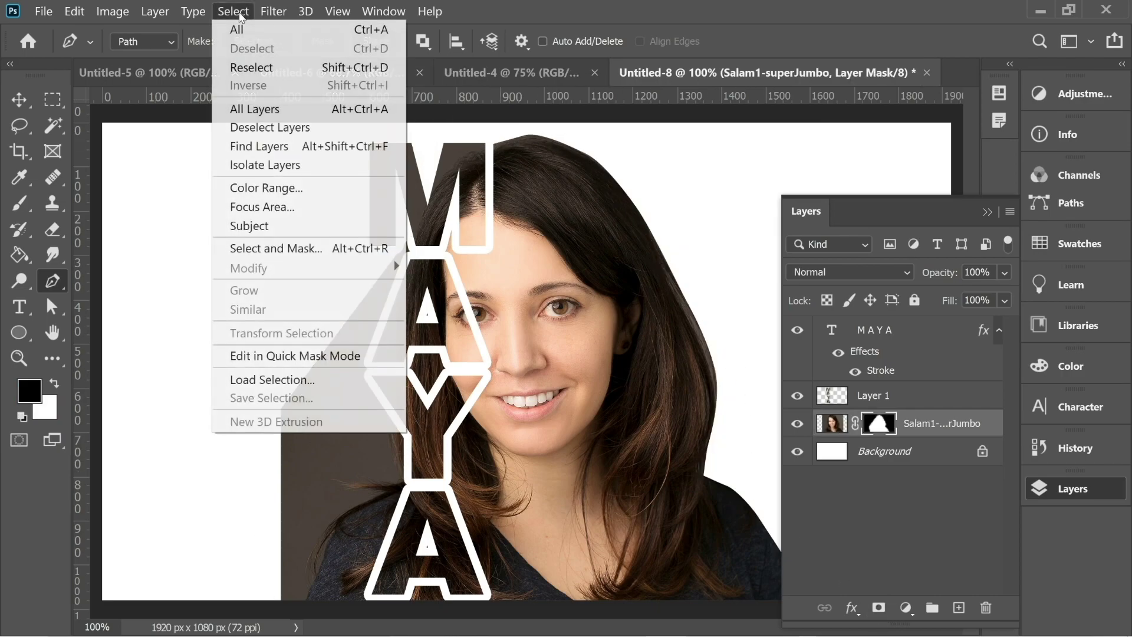
click(281, 251)
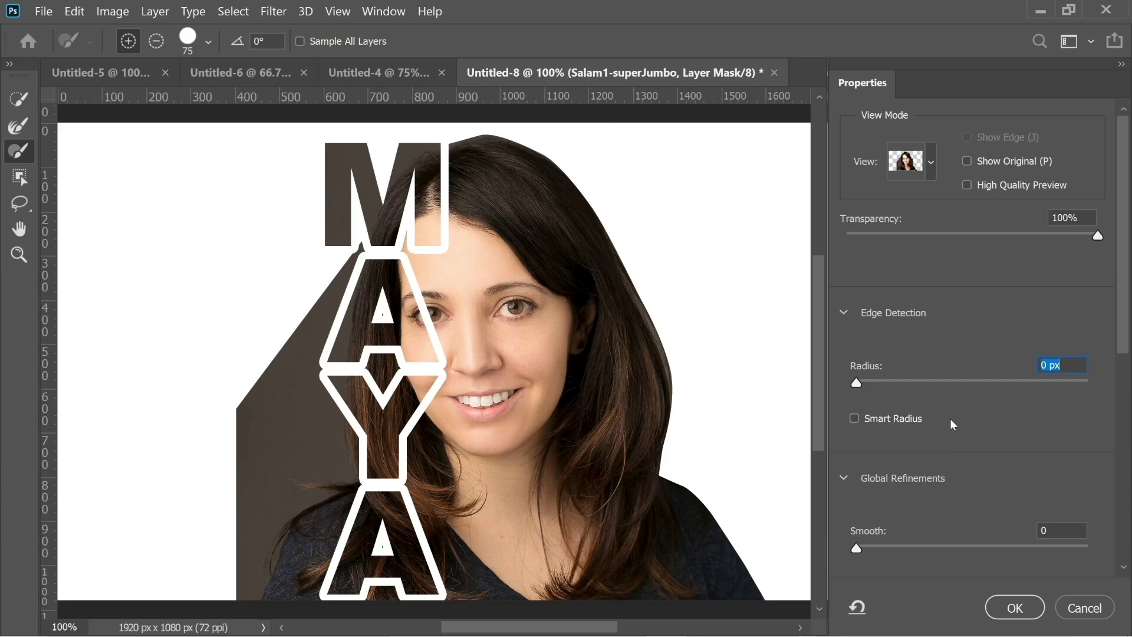
drag(857, 382, 991, 378)
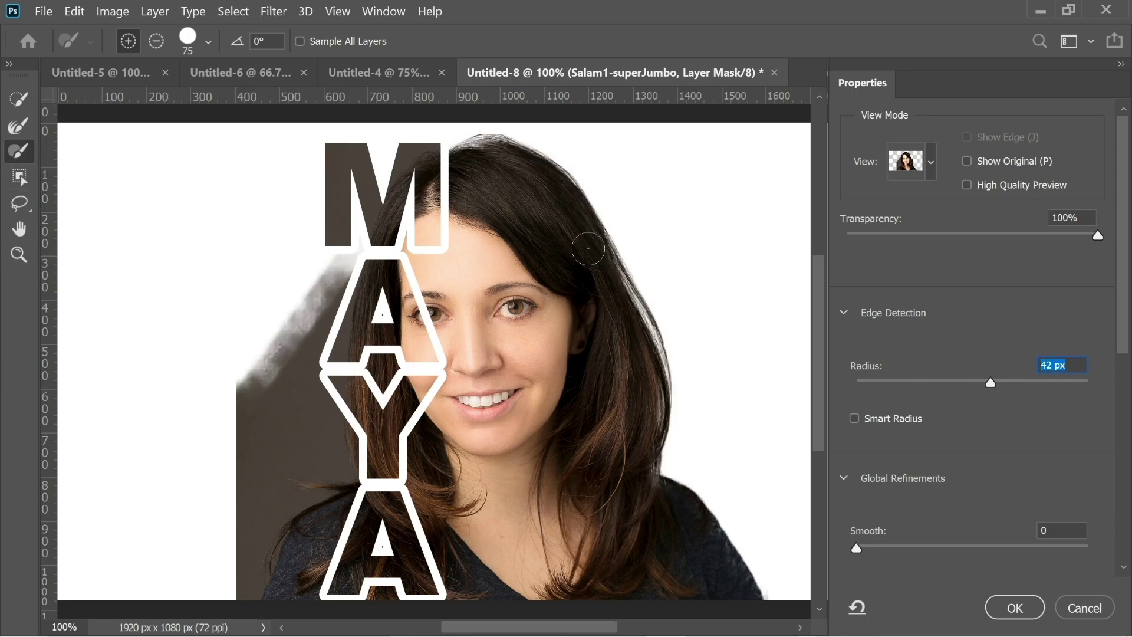
click(650, 494)
text(0)
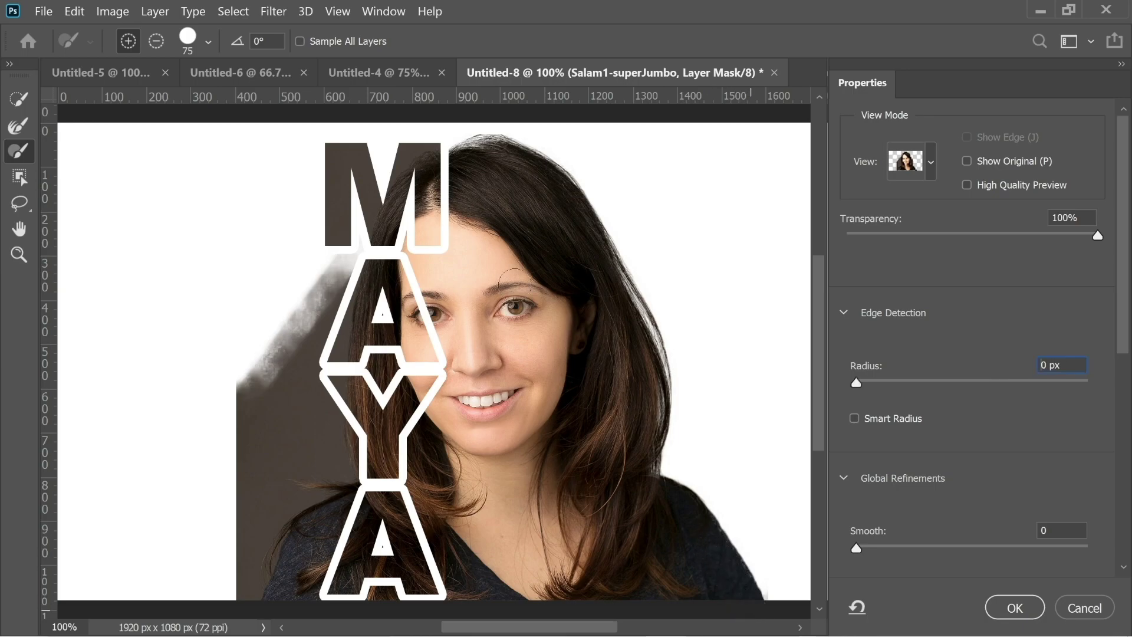
key(alt)
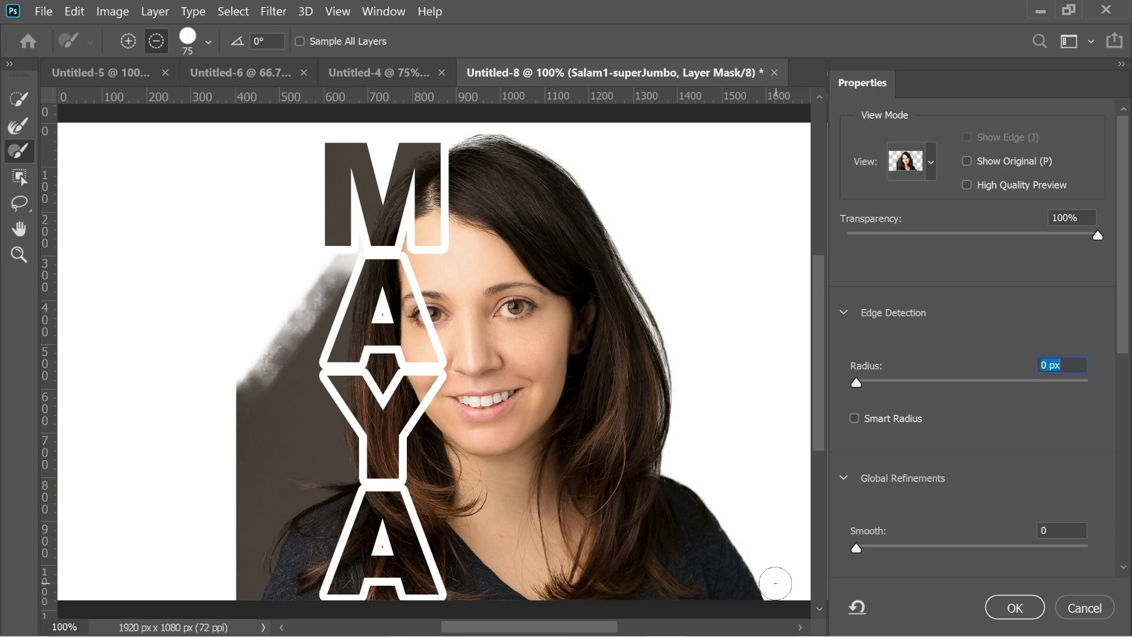
Paint away the leftover brown backdrop beside her hair and near the A and Y.
drag(258, 329, 374, 574)
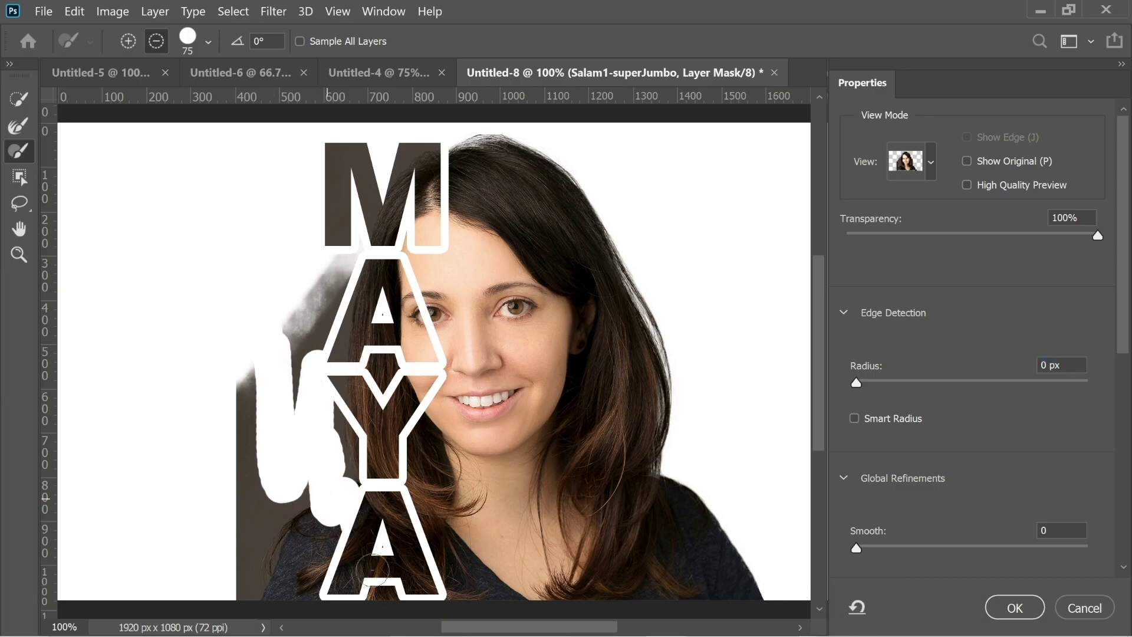
mouse_move(375, 524)
mouse_down()
mouse_move(363, 352)
mouse_move(292, 518)
mouse_move(286, 367)
mouse_move(240, 366)
mouse_move(277, 478)
mouse_move(255, 498)
mouse_up()
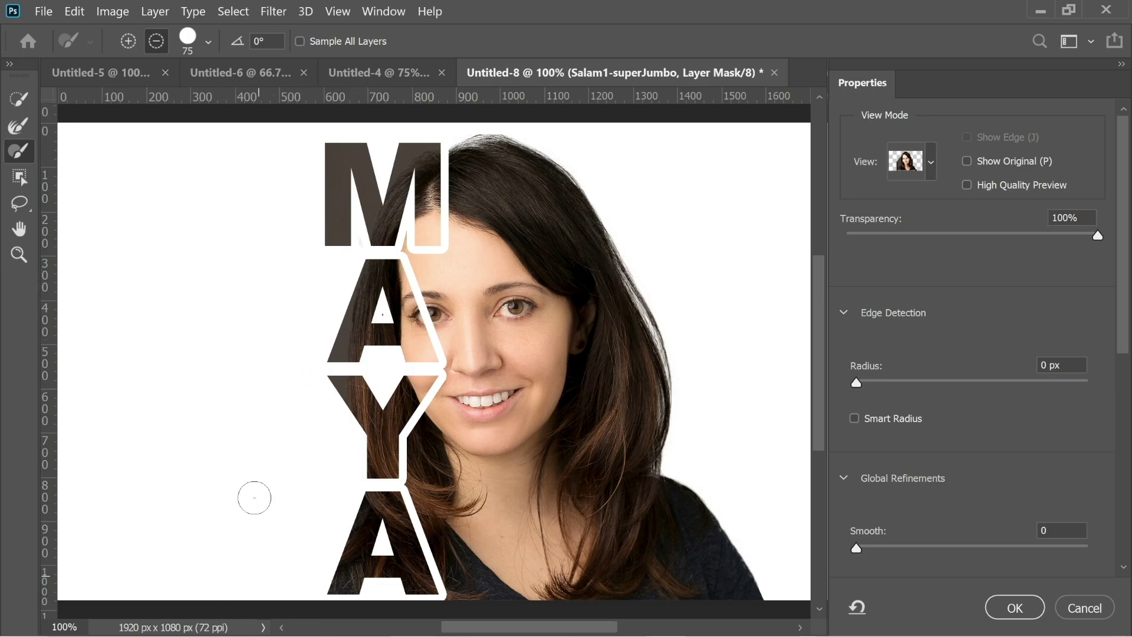
key(Tab)
Output the refined mask as a new layer, duplicate it, fade it to 38% and desaturate it.
click(1014, 608)
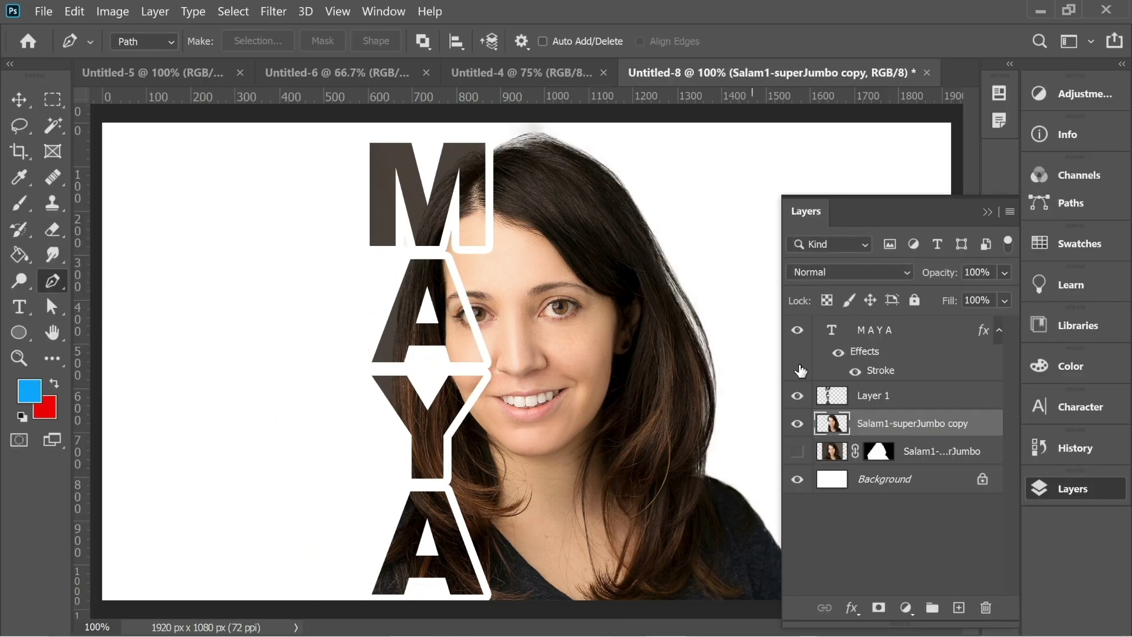
key(ctrl+j)
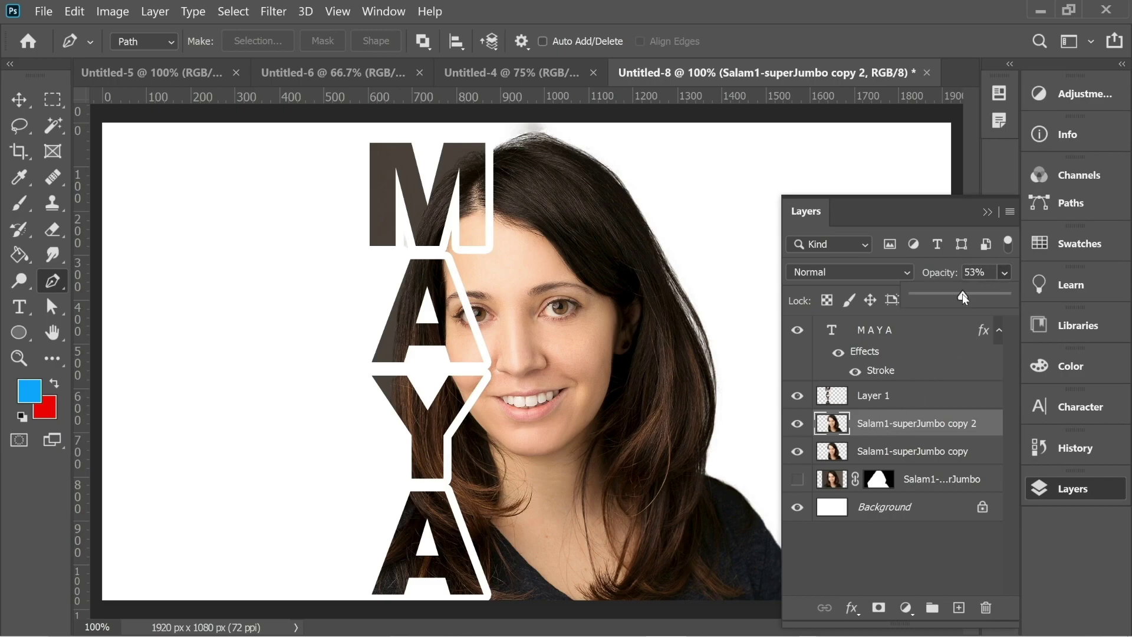
drag(963, 294, 939, 295)
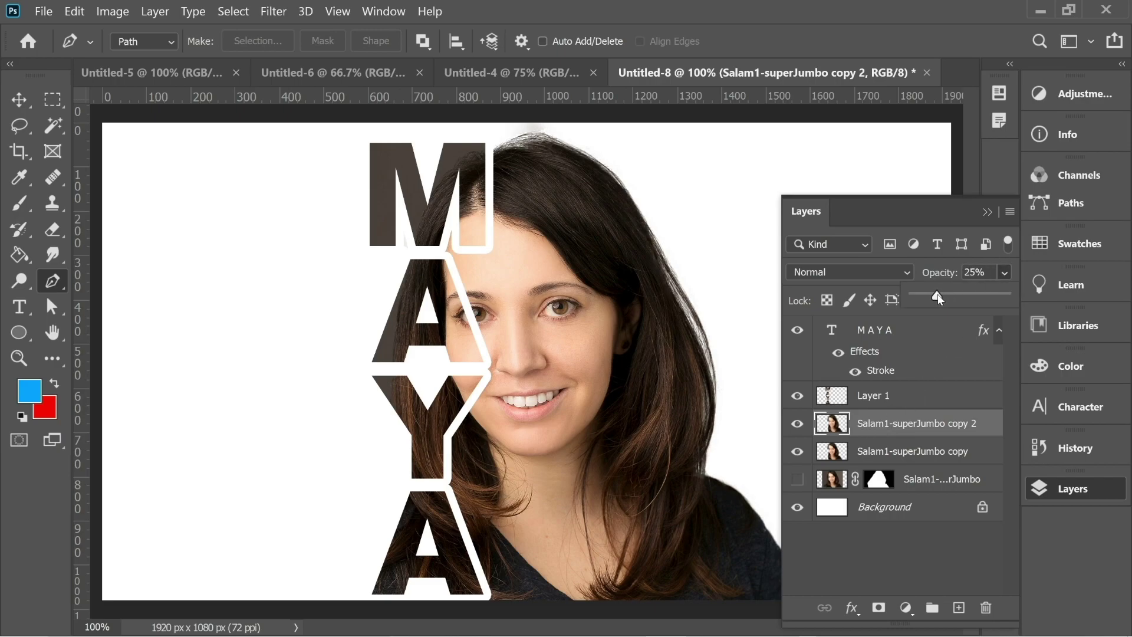
click(116, 11)
mouse_move(142, 54)
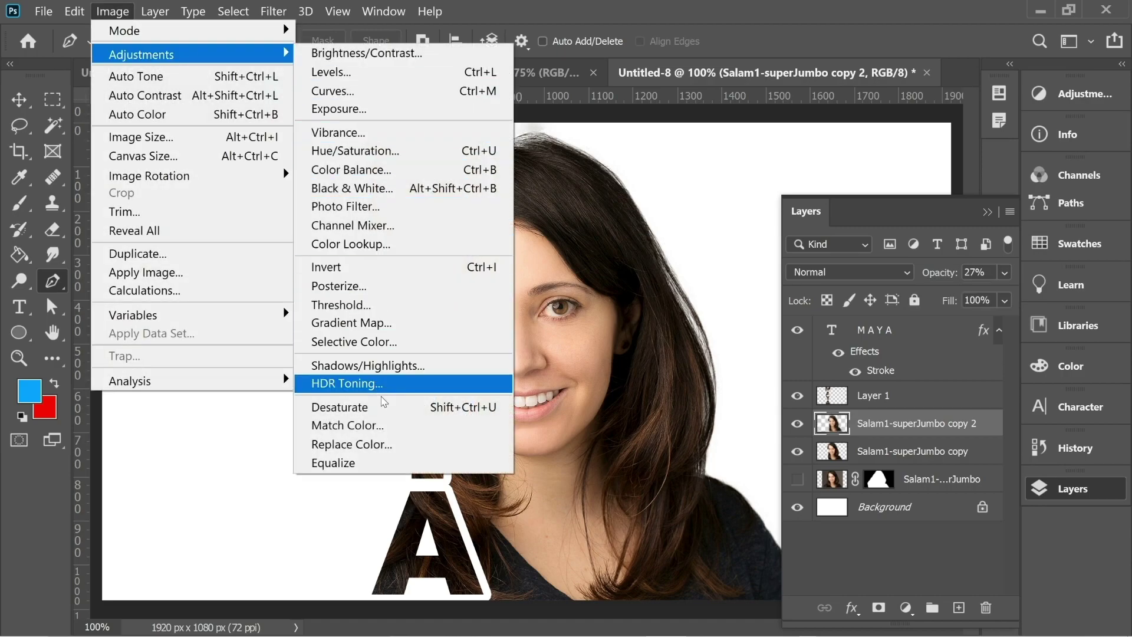
click(383, 405)
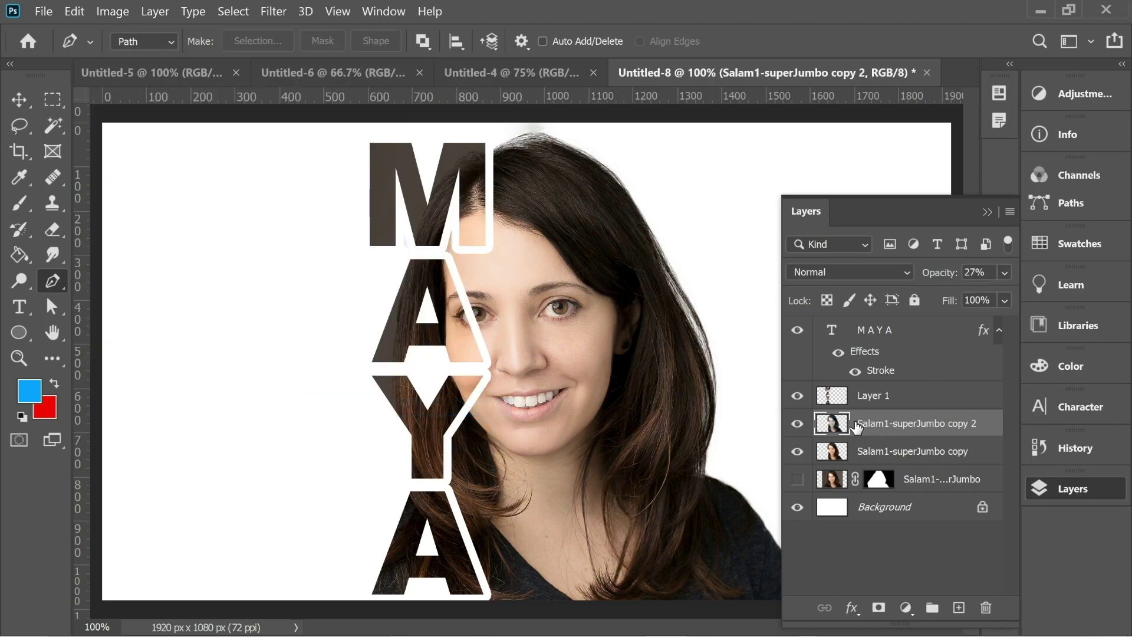
Place the grey copy beneath the colour portrait and shift it right over the face.
click(19, 99)
drag(640, 316, 815, 325)
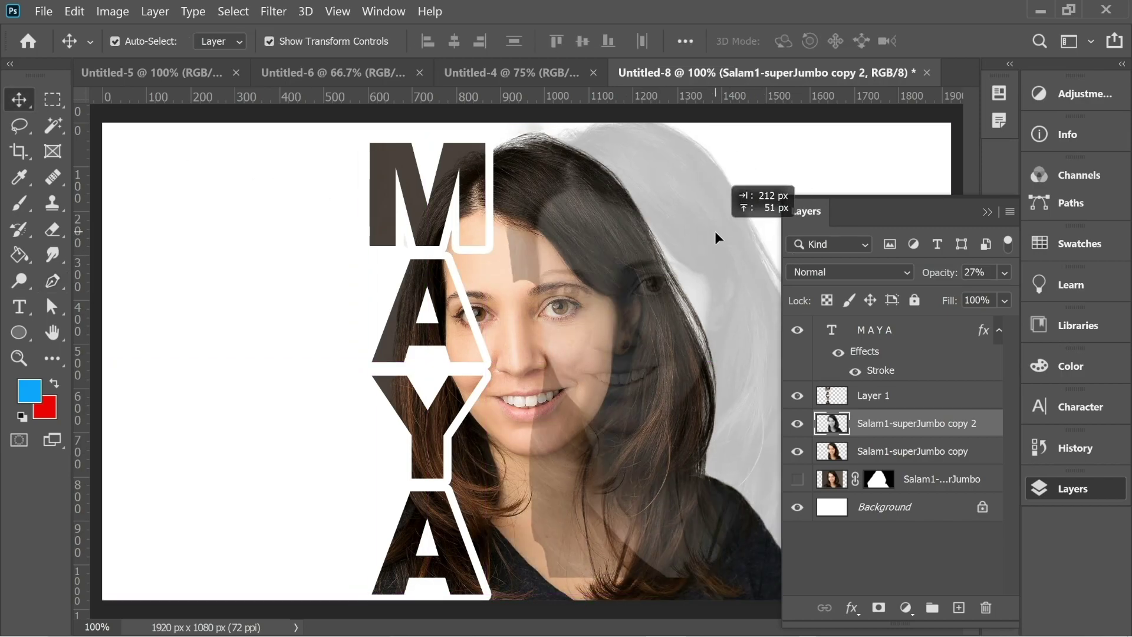
drag(911, 423, 912, 462)
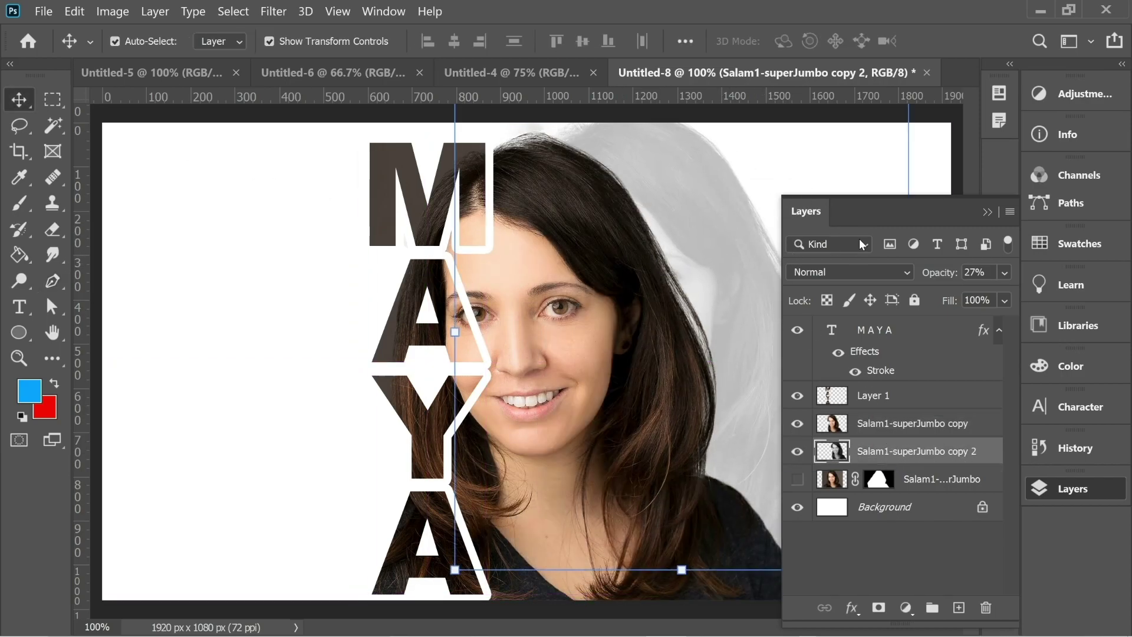
drag(862, 245, 939, 269)
drag(697, 197, 659, 179)
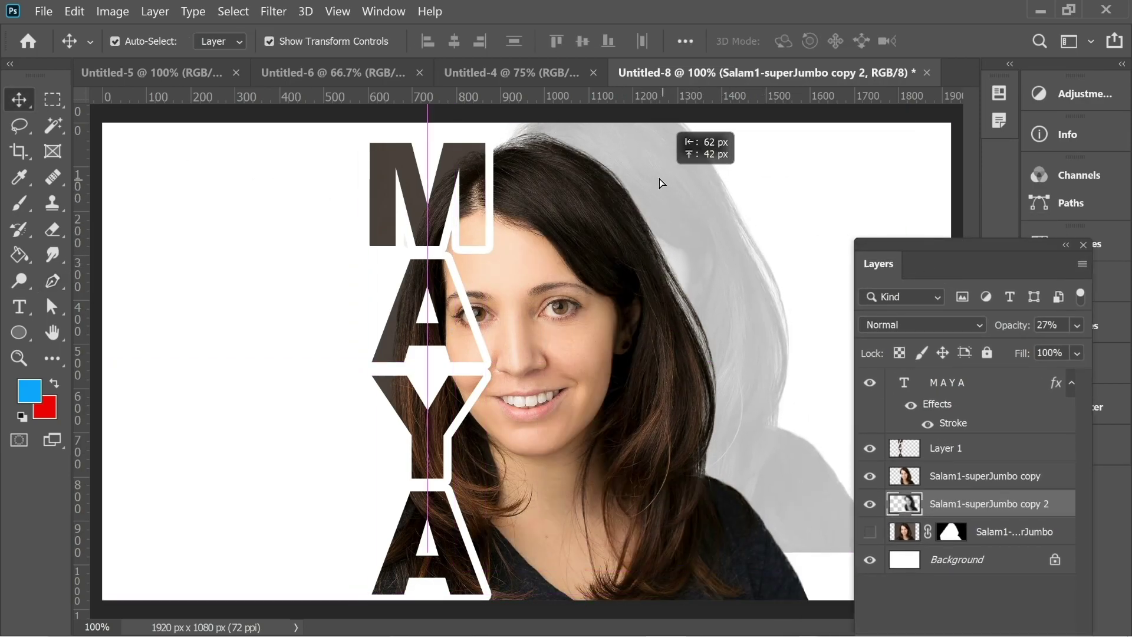
Free Transform the grey copy to about 130% and position it right of her face.
double_click(998, 278)
drag(863, 543, 1039, 632)
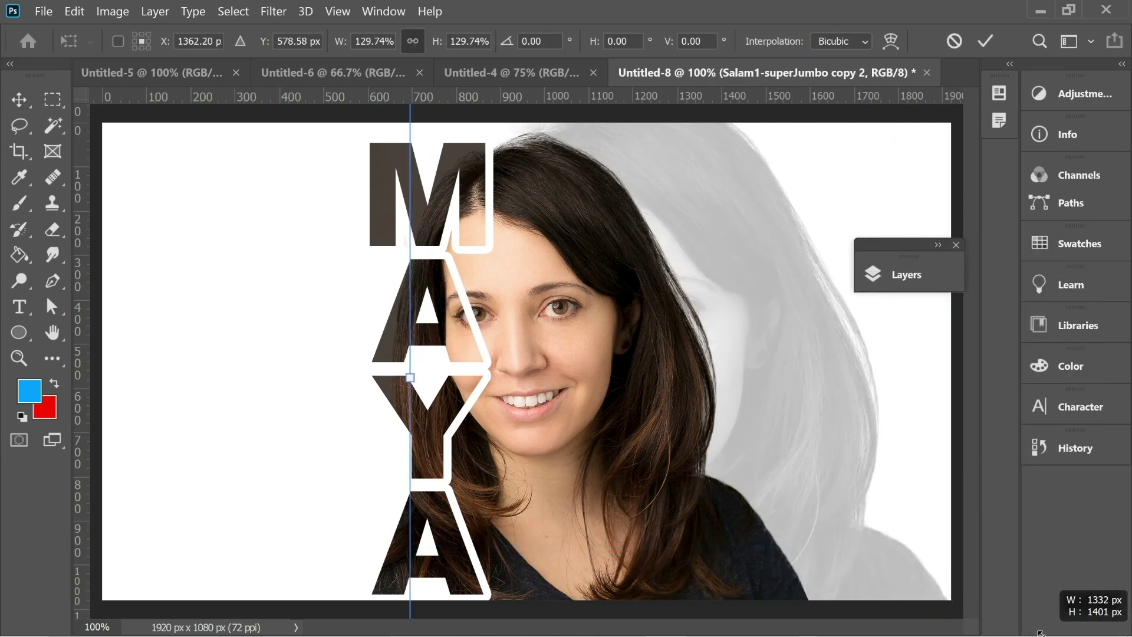
drag(799, 388, 759, 331)
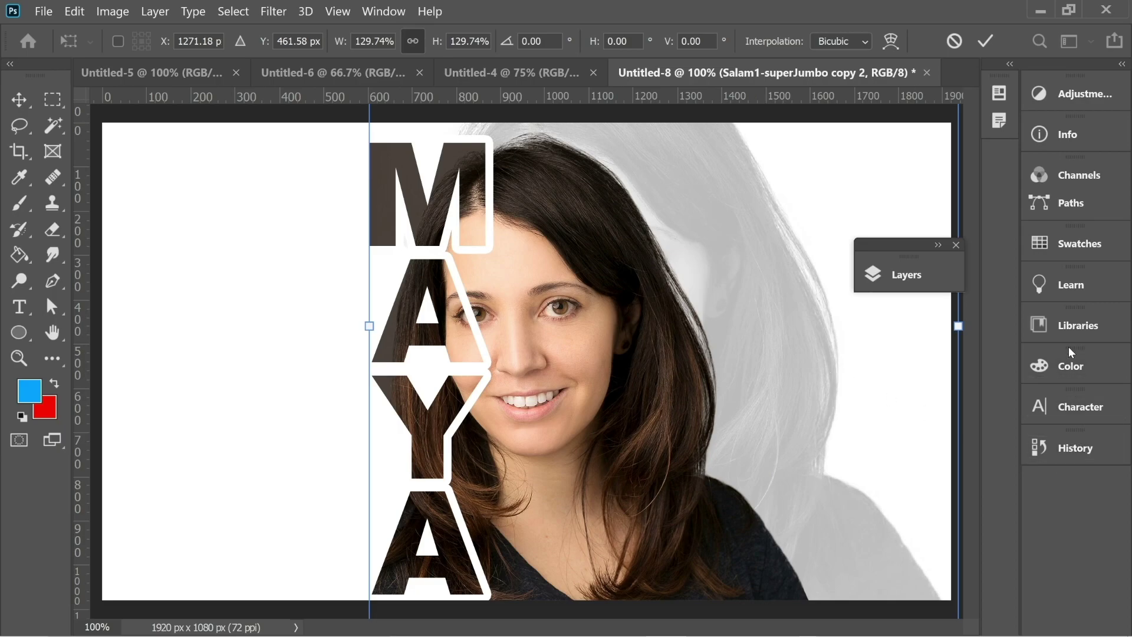
drag(911, 276, 1073, 492)
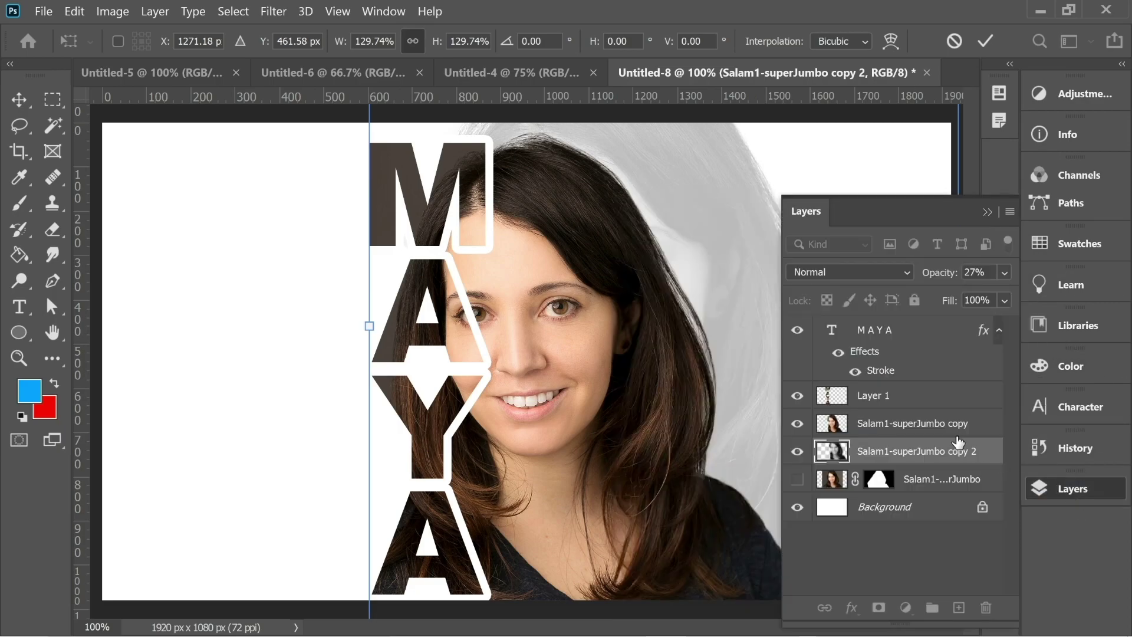
Select the MAYA text layer and Layer 1 together and duplicate them.
click(1003, 273)
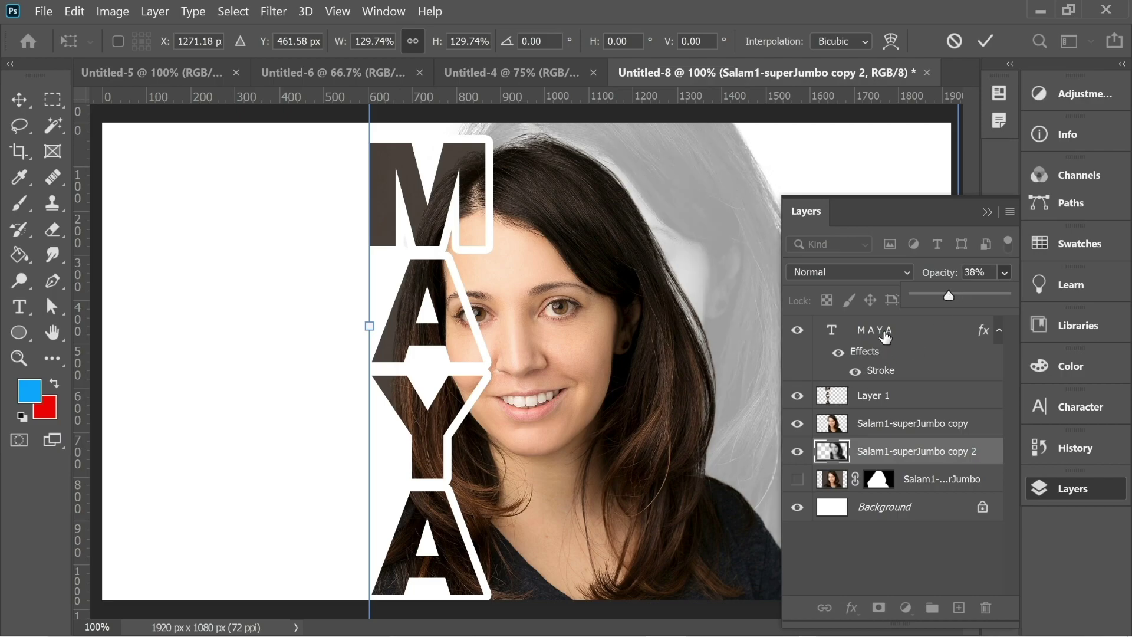
click(854, 332)
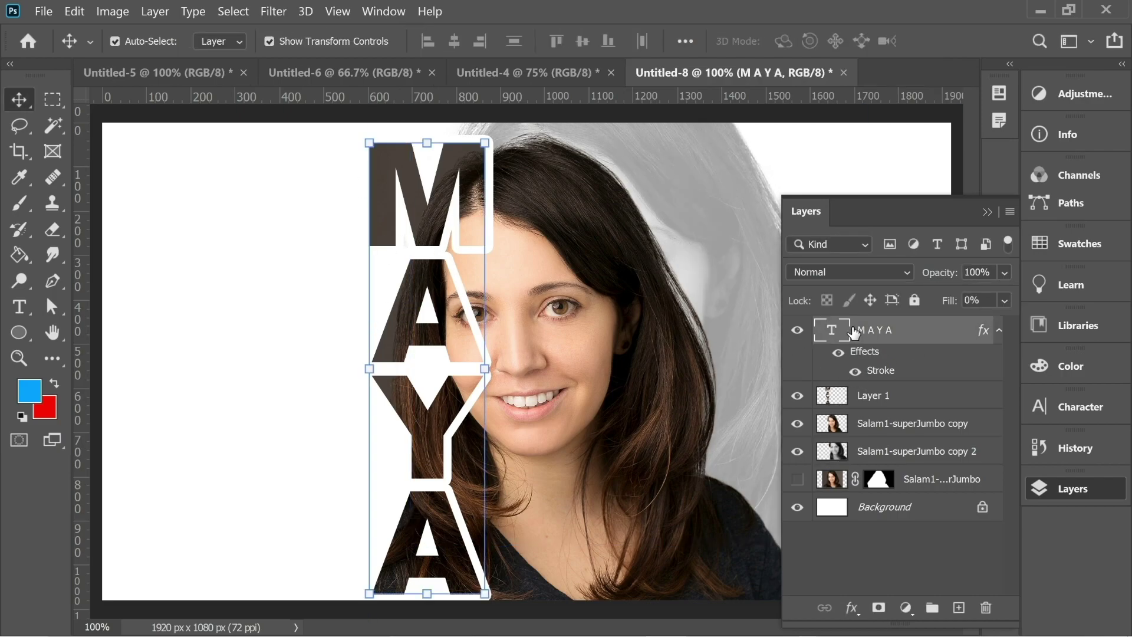
click(849, 400)
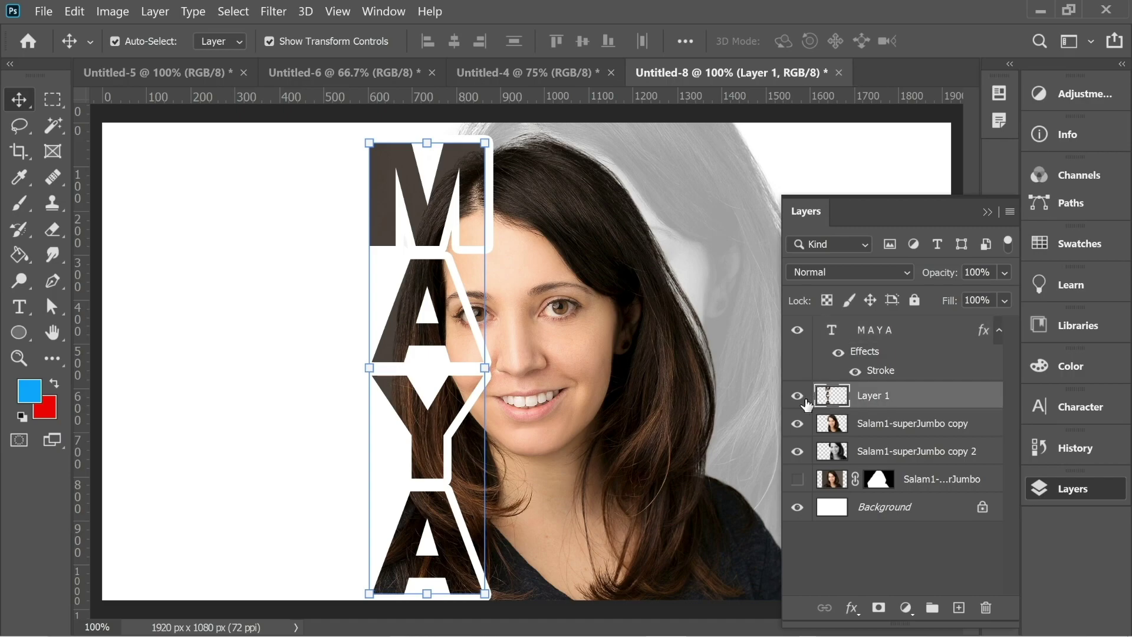
shift+click(878, 334)
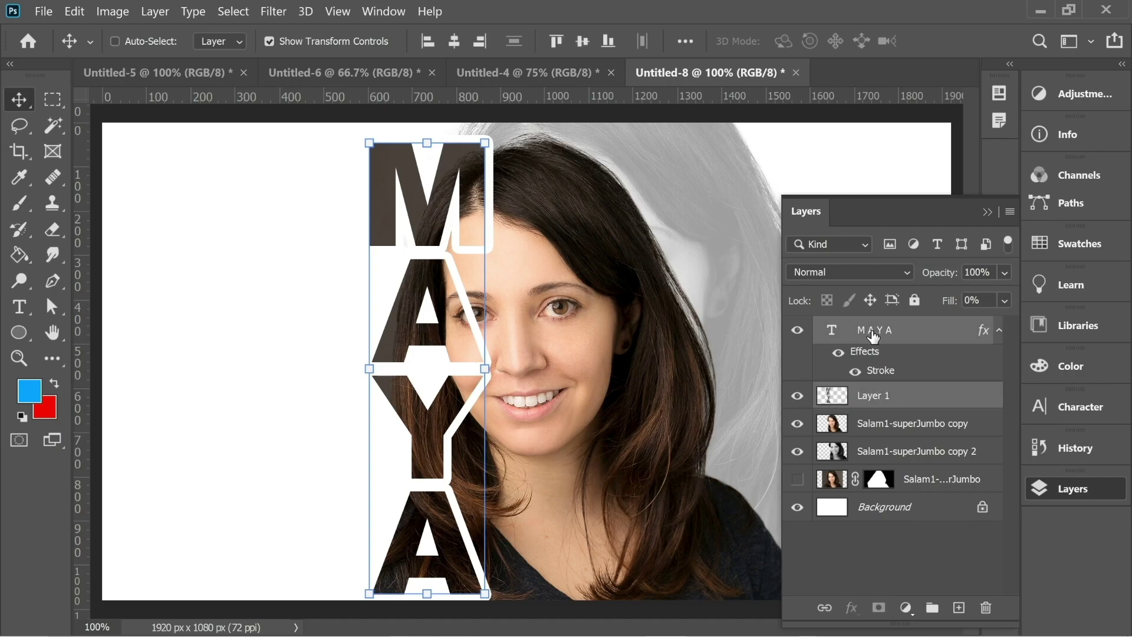
key(ctrl+j)
Rasterize the MAYA copy and merge it down into Layer 1 copy.
click(898, 341)
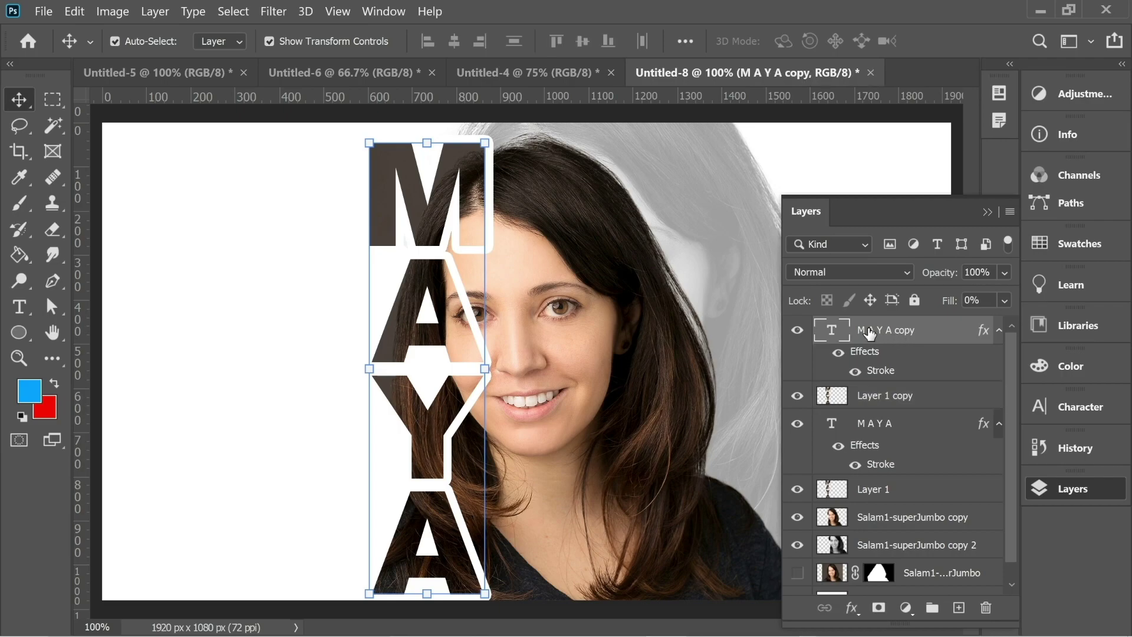
right_click(871, 334)
click(732, 325)
right_click(887, 341)
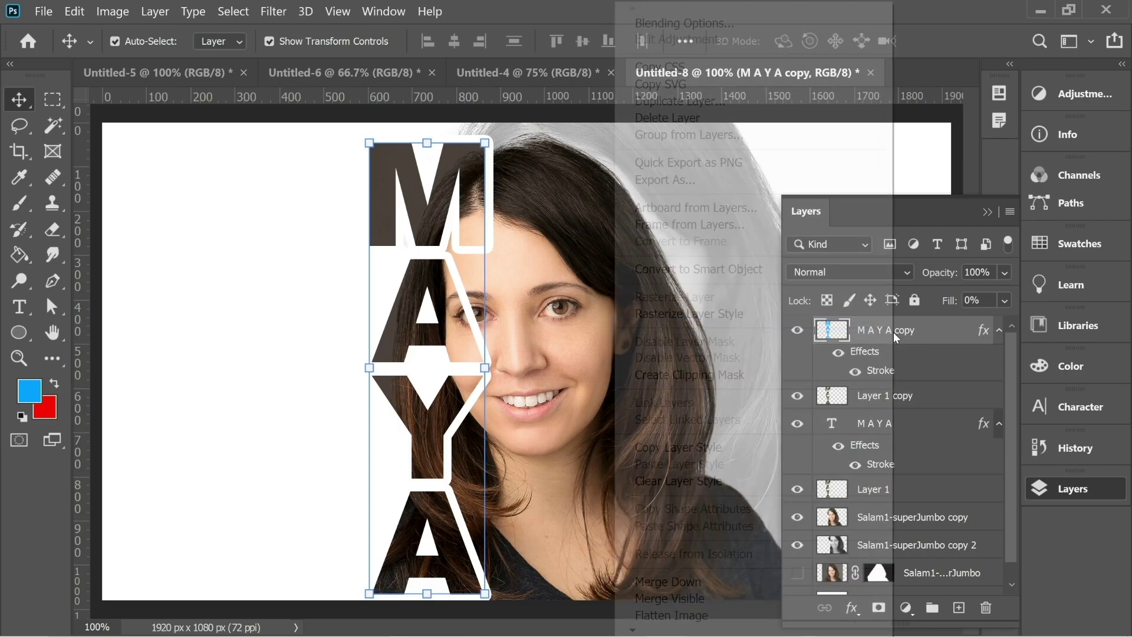
click(685, 582)
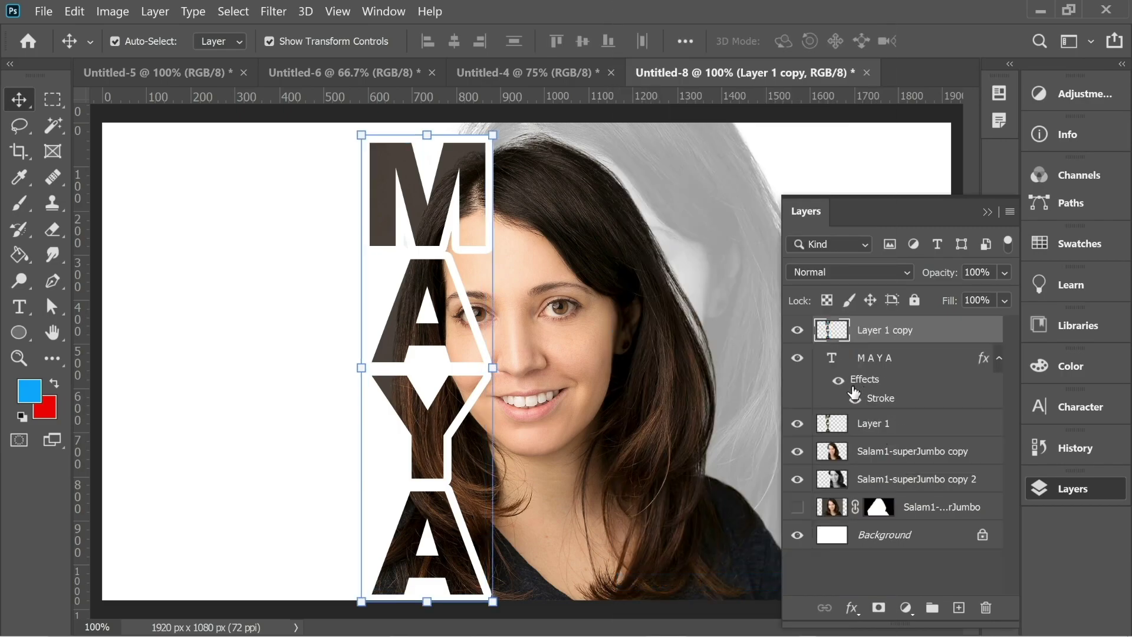
Fade the merged MAYA copy to about 33% opacity and desaturate it to grey.
drag(405, 320, 269, 319)
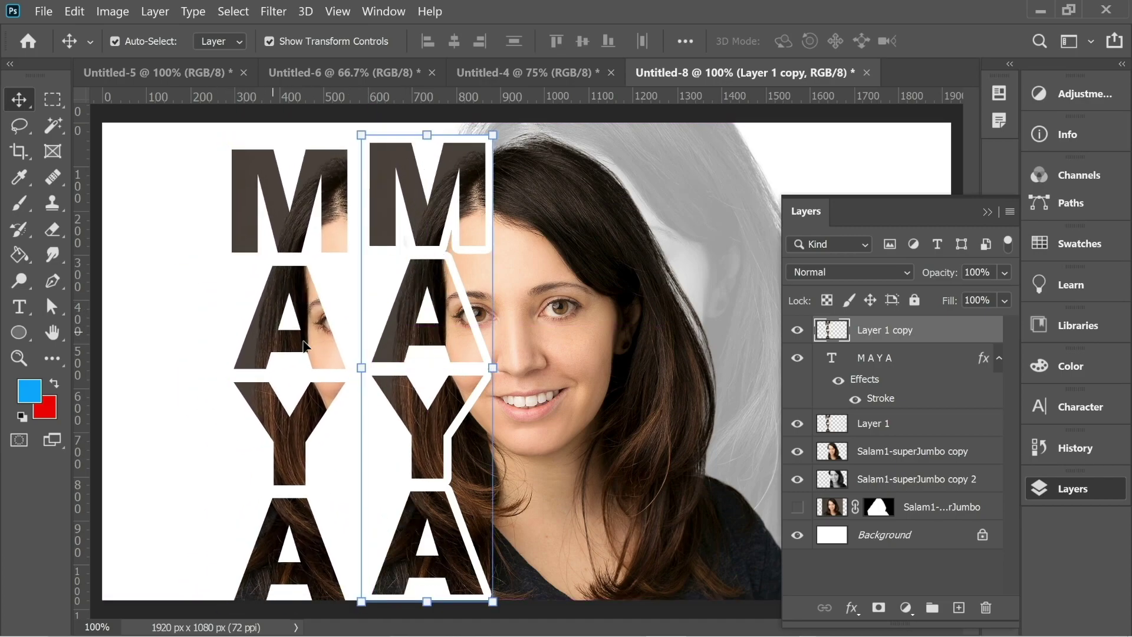
key(ctrl+z)
drag(987, 281, 945, 296)
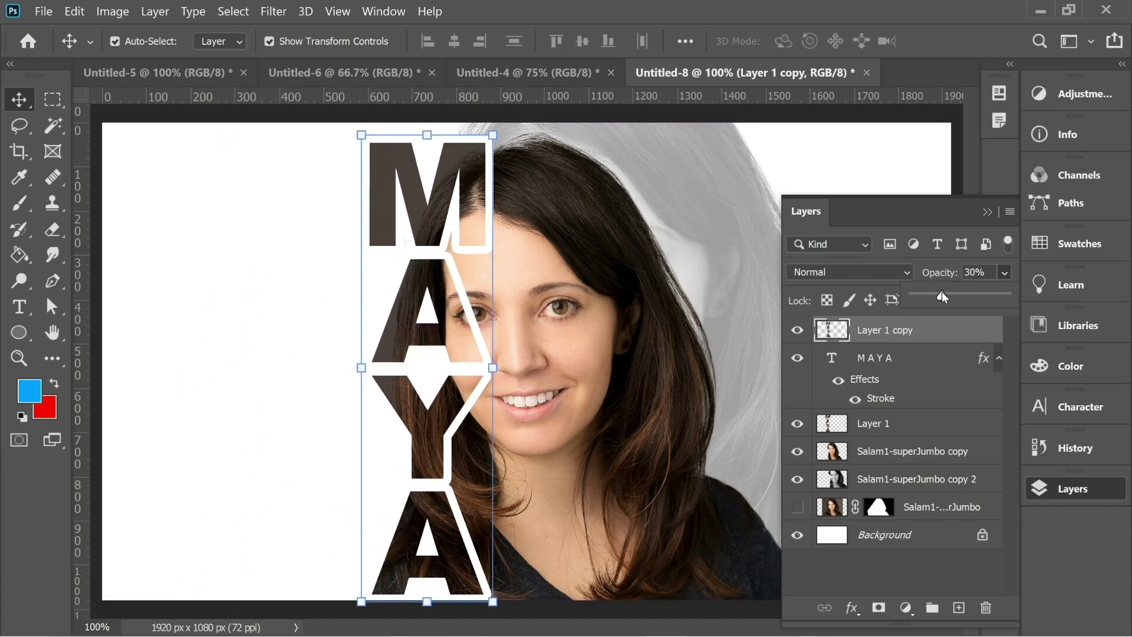
click(112, 11)
mouse_move(143, 54)
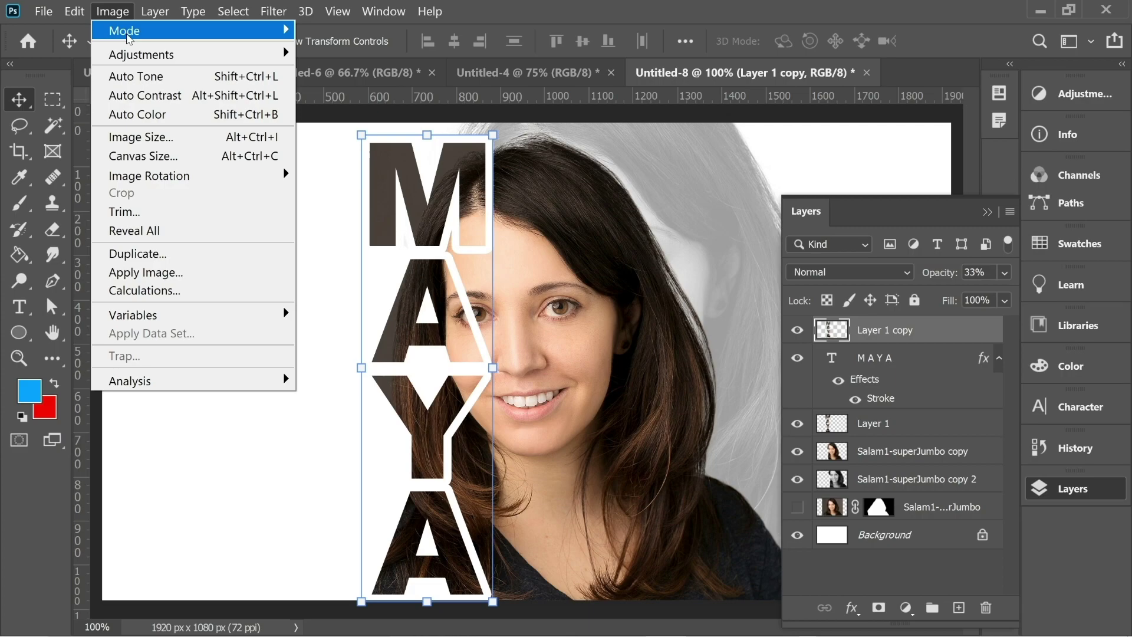
click(428, 409)
Move the grey MAYA copy left and enlarge it with Free Transform.
drag(412, 374, 362, 254)
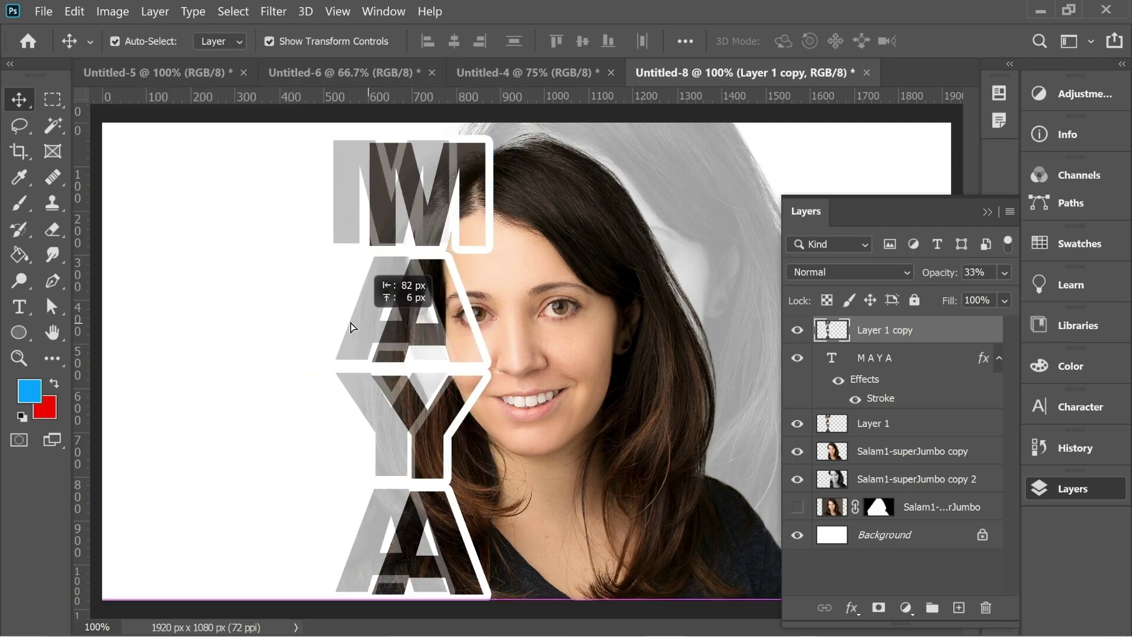
drag(402, 126, 495, 105)
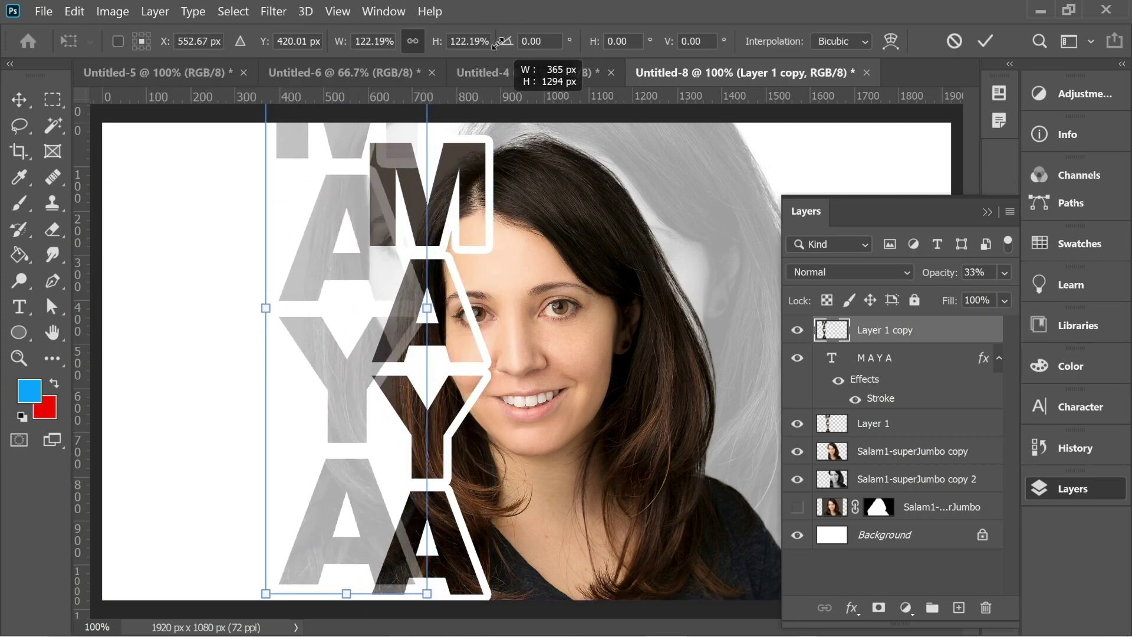
drag(334, 221, 371, 284)
key(Return)
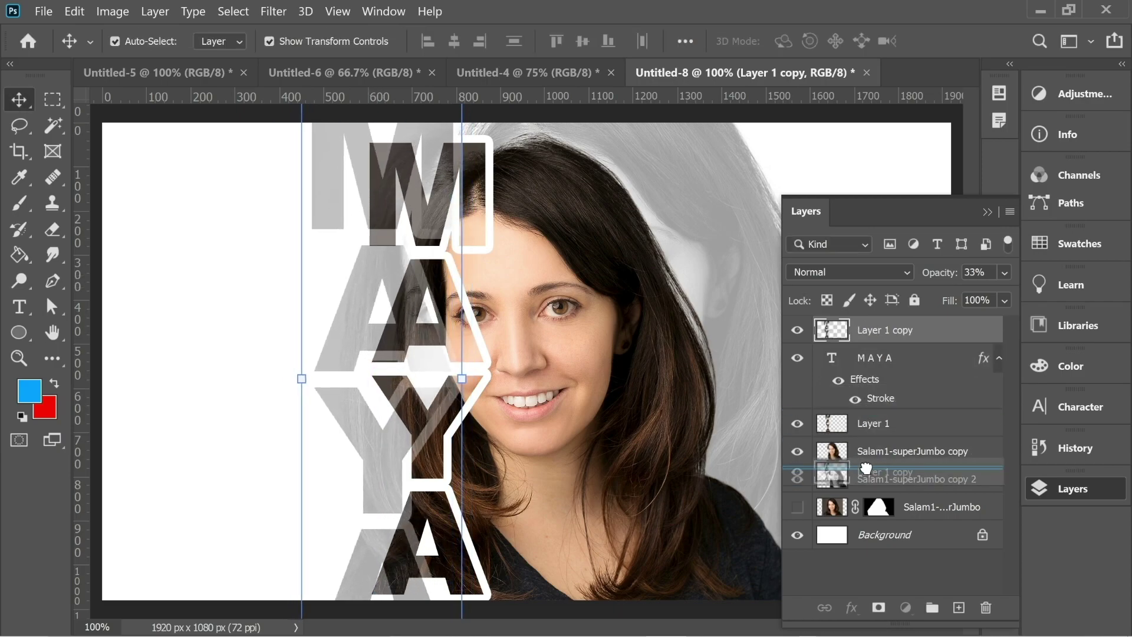
Drop the grey copy below Salam1-superJumbo copy and scale it up slightly.
drag(875, 478, 876, 466)
click(882, 489)
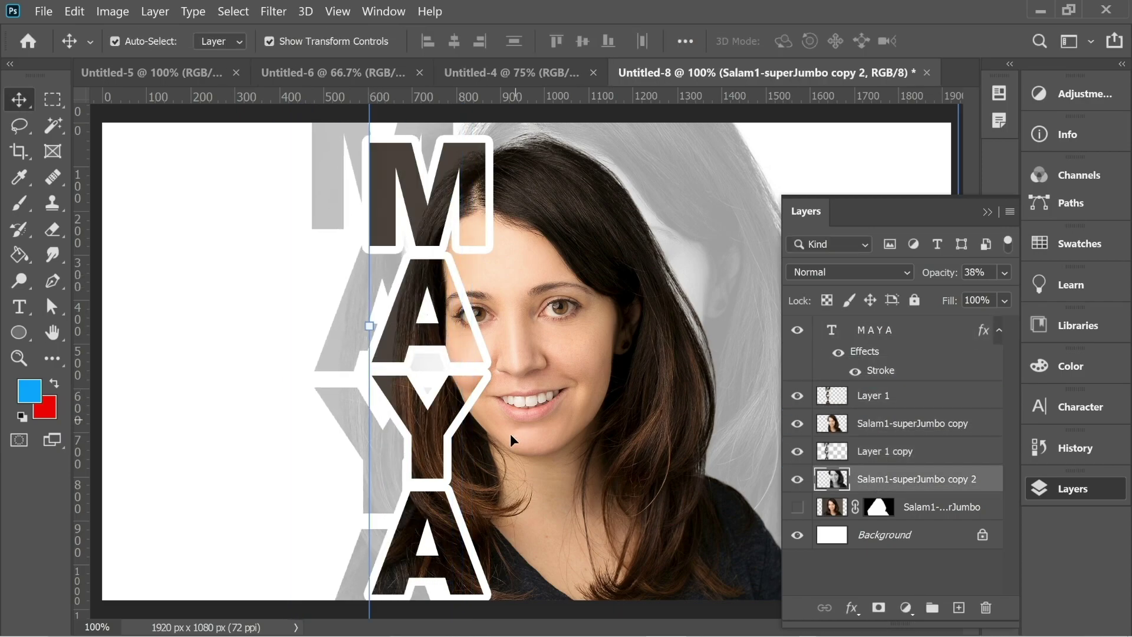
key(ctrl+minus)
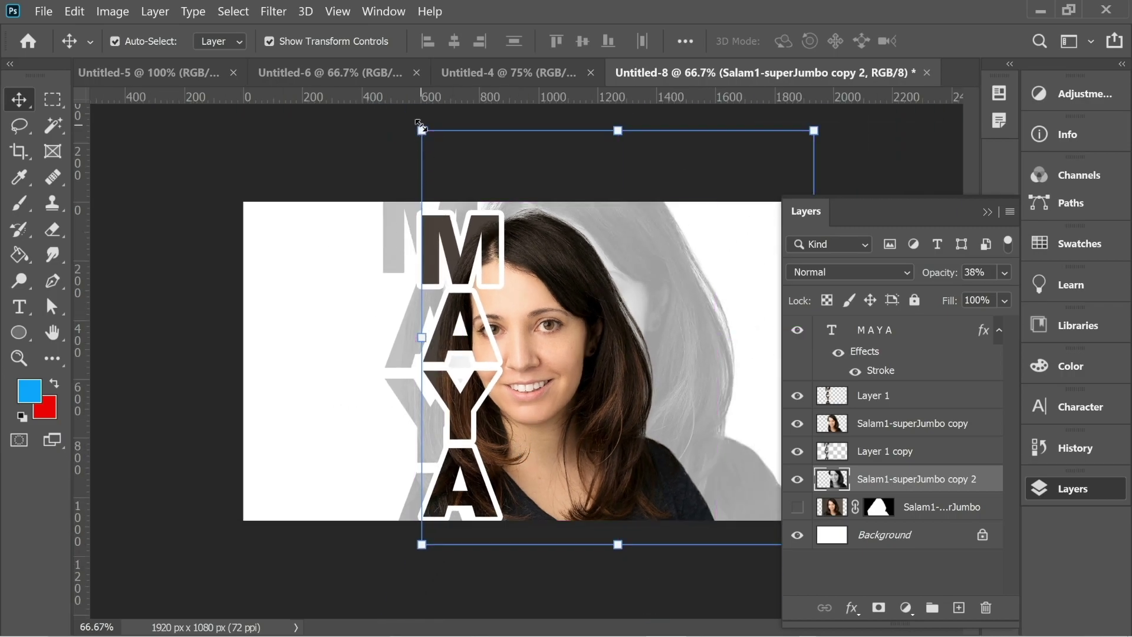
drag(421, 129, 403, 112)
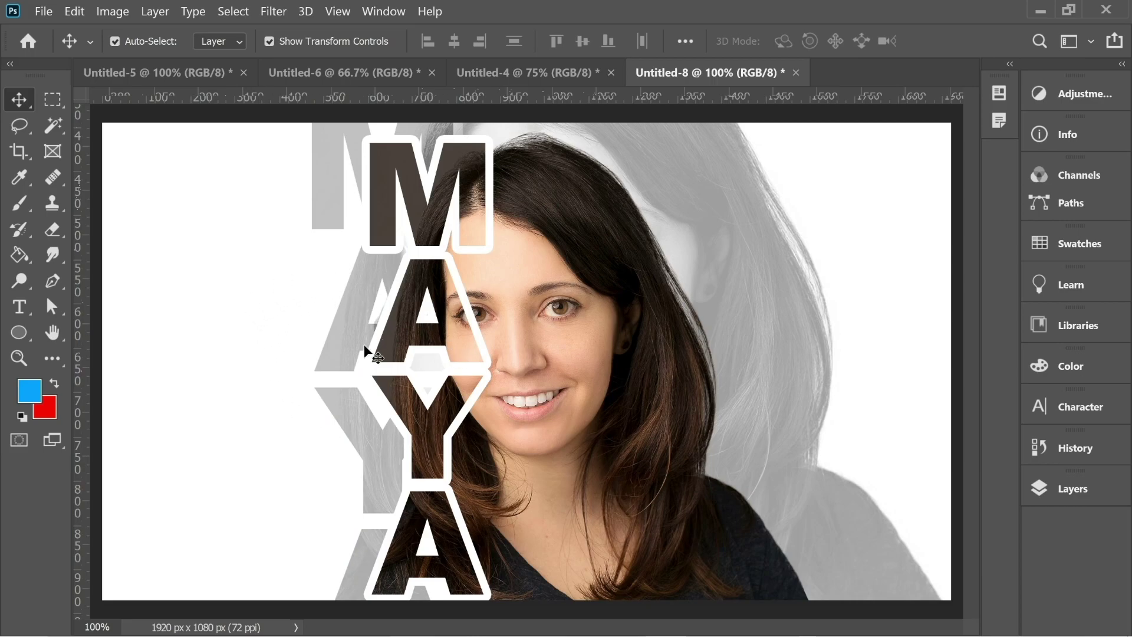
Draw a thin tall rectangle near the left edge with black fill and black stroke.
right_click(18, 332)
click(124, 329)
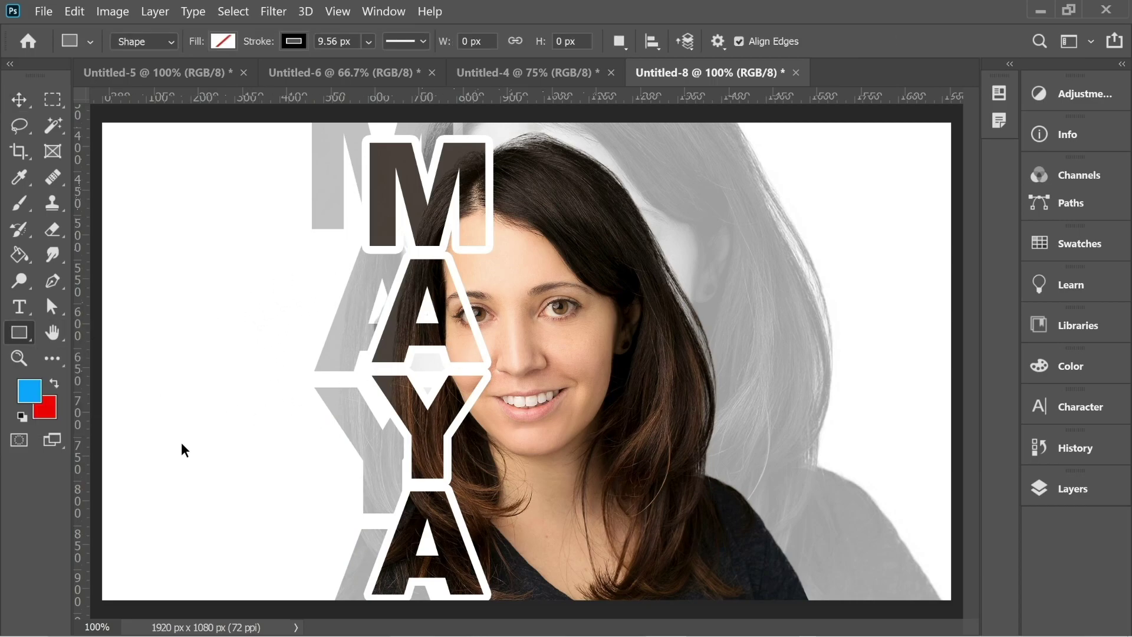
key(ctrl+plus)
drag(182, 441, 549, 361)
mouse_move(410, 178)
mouse_down()
mouse_move(408, 609)
mouse_move(408, 552)
mouse_up()
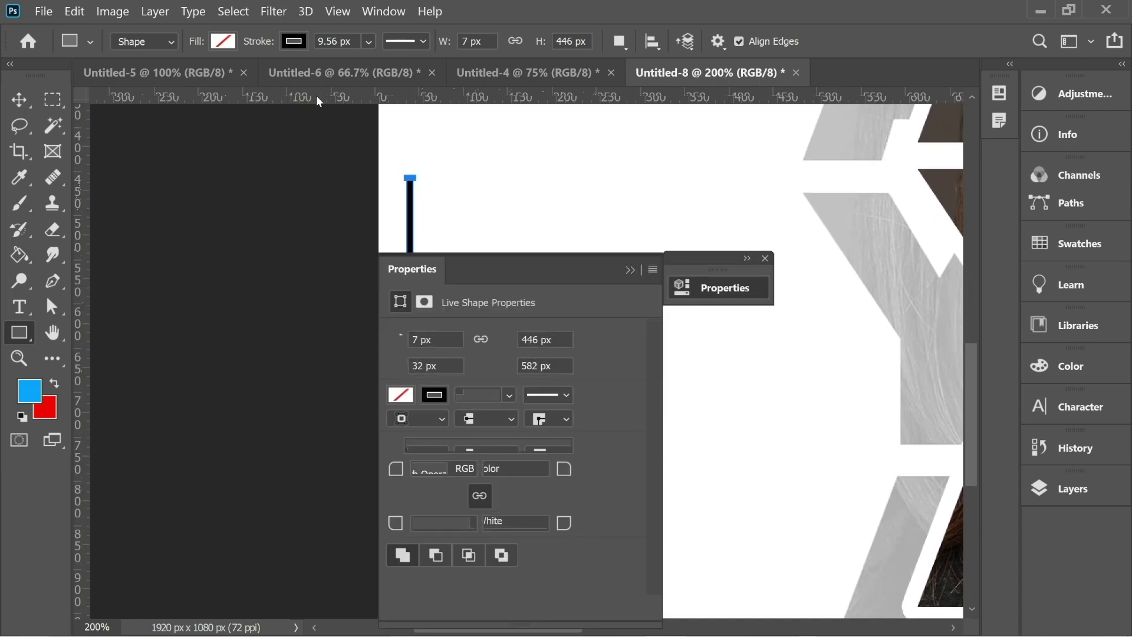
click(296, 40)
click(174, 79)
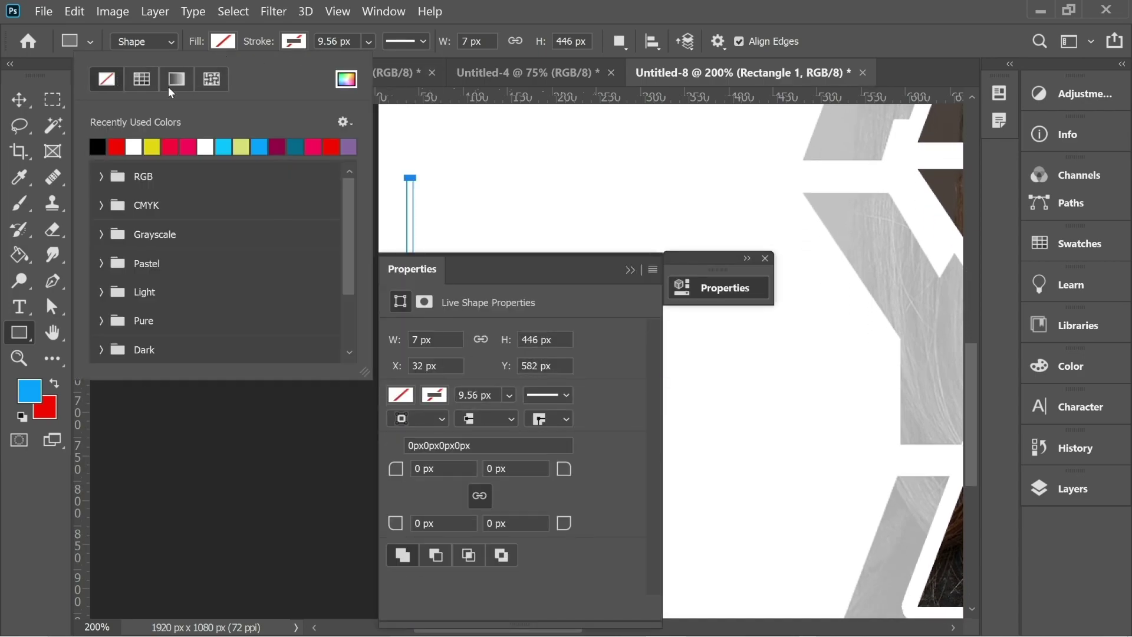
click(99, 145)
click(630, 269)
click(766, 258)
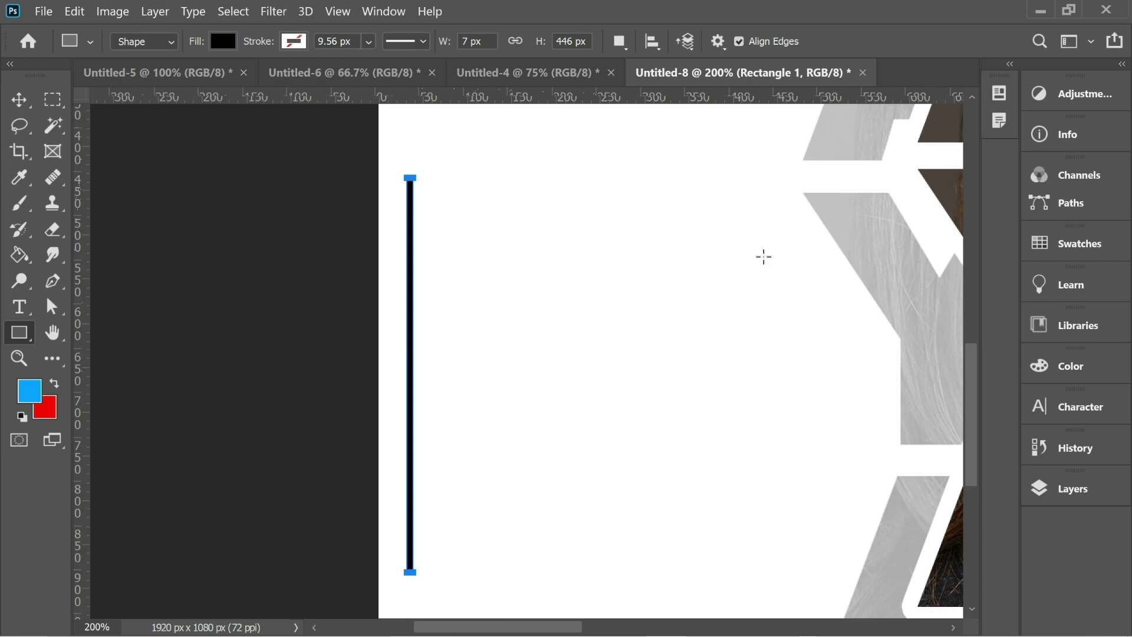
Alt-drag evenly spaced copies of the bar to the right to form a stripe block.
key(v)
alt+drag(412, 245, 462, 224)
alt+drag(463, 224, 496, 217)
alt+drag(495, 217, 579, 220)
alt+drag(579, 220, 597, 216)
alt+drag(596, 217, 614, 213)
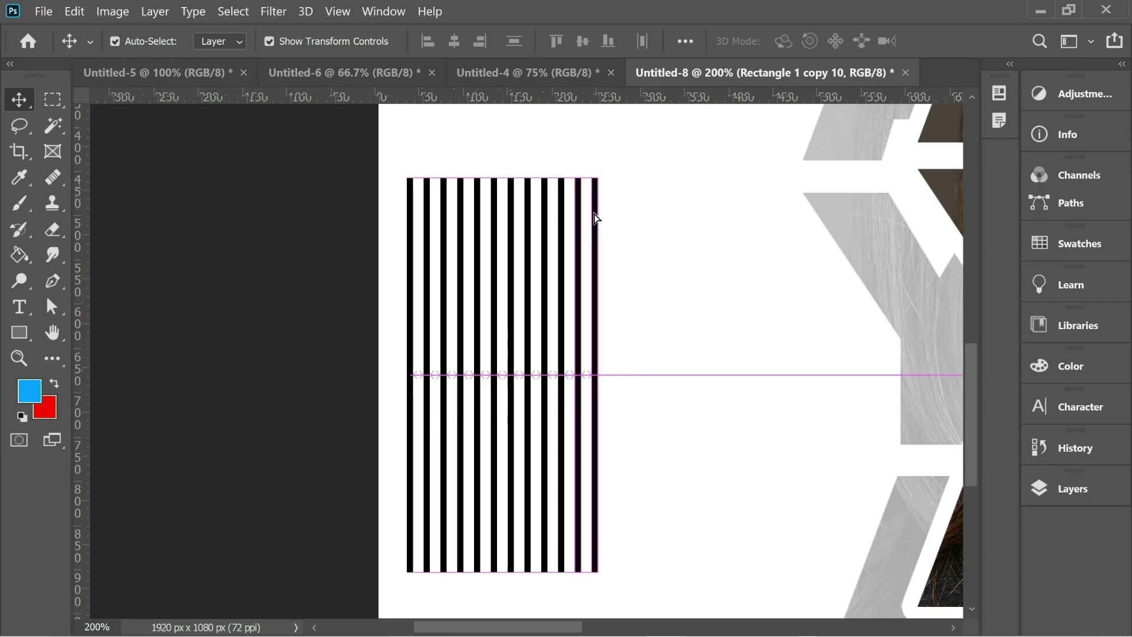
key(ctrl+1)
Select all stripe bar layers, merge them into one shape and rasterize it.
click(1073, 488)
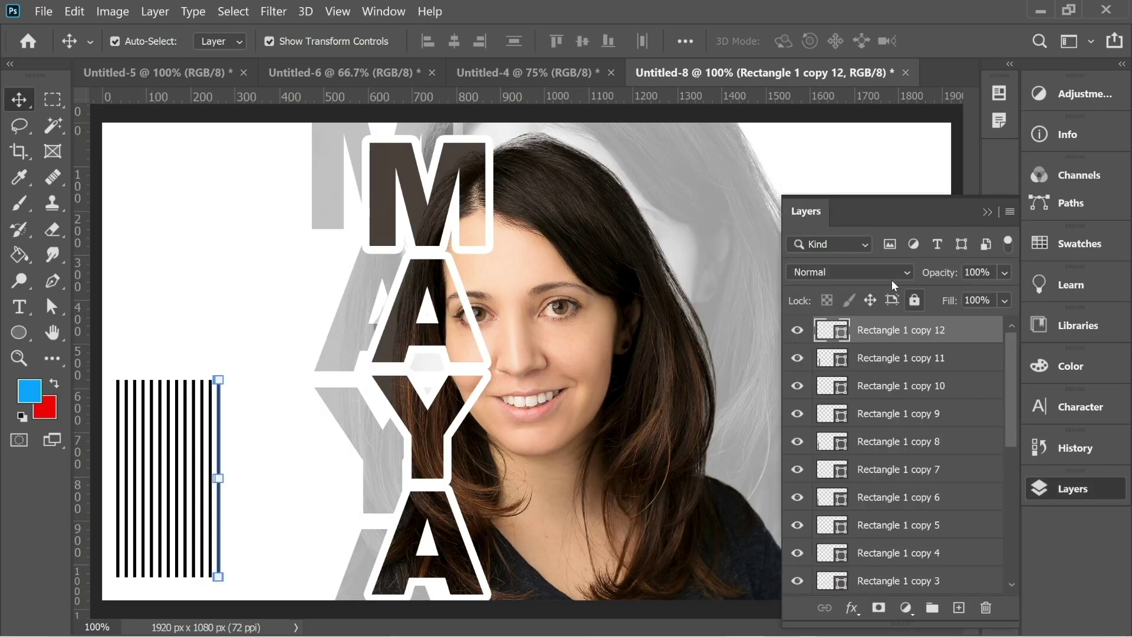
scroll(885, 443, down, 3)
shift+click(882, 526)
right_click(880, 426)
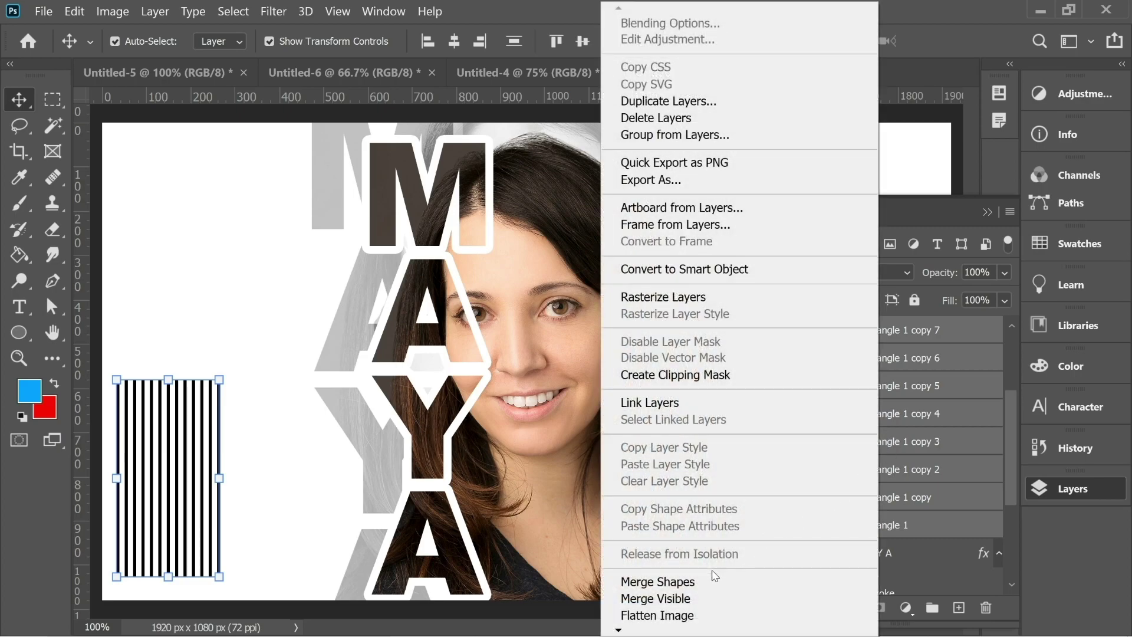
click(699, 583)
right_click(885, 339)
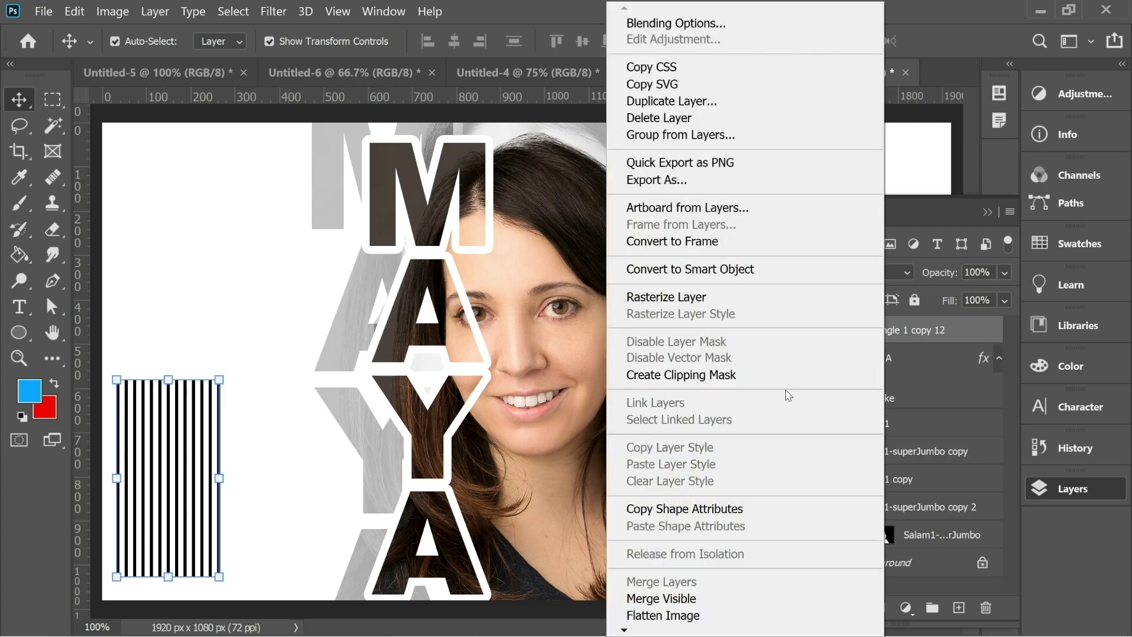
click(724, 301)
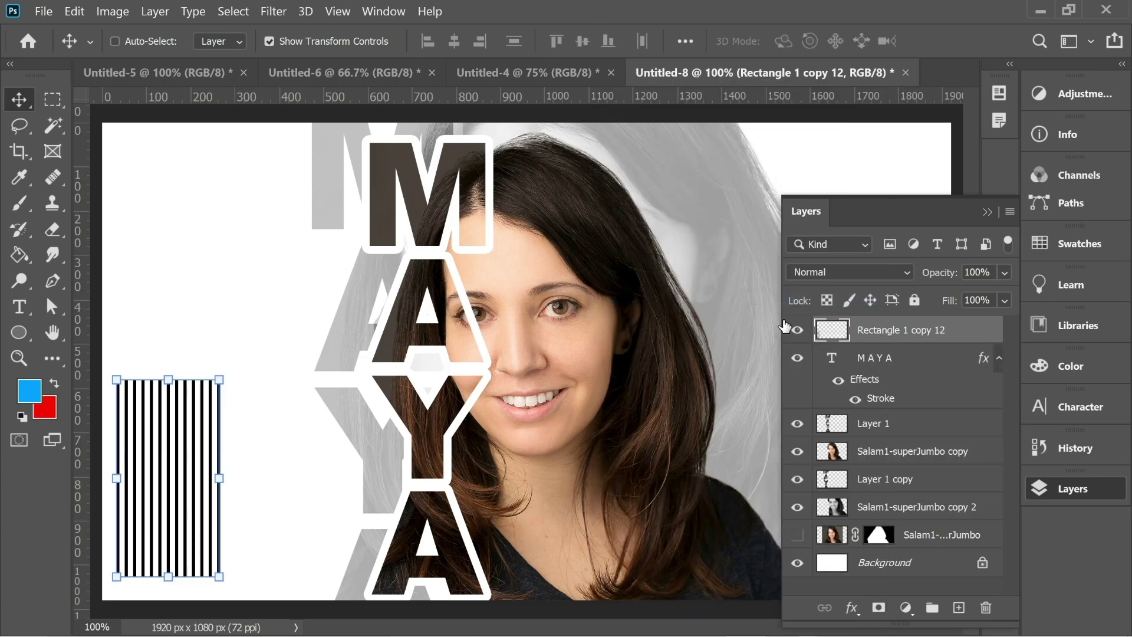
Duplicate the stripe block upward and draw a circle over the lower stripes.
key(ctrl+j)
drag(199, 403, 198, 186)
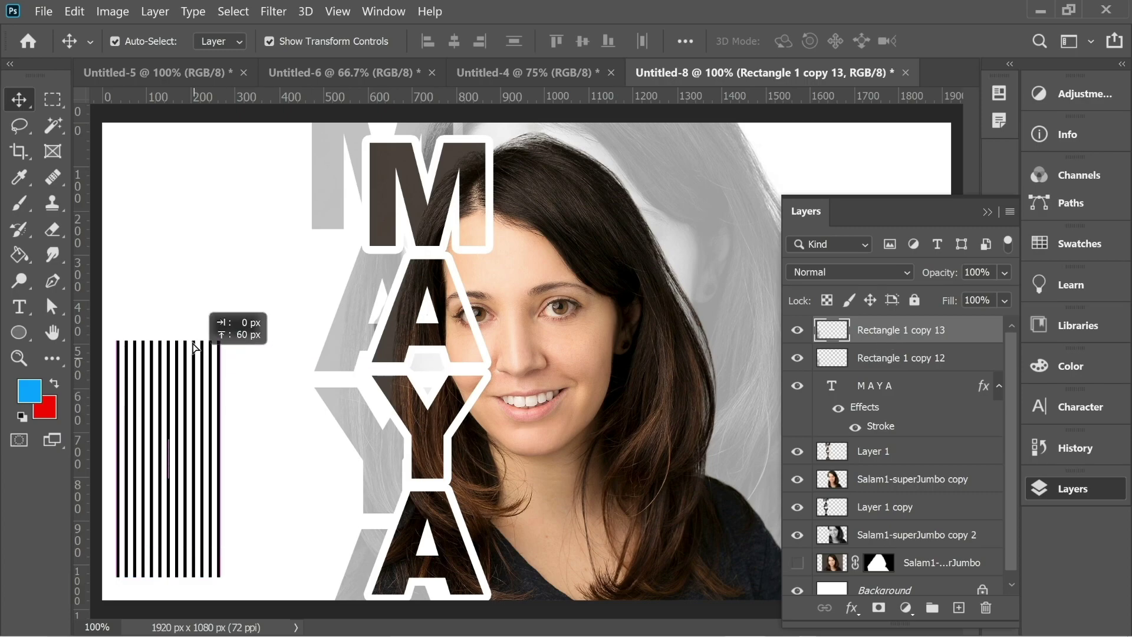
click(20, 334)
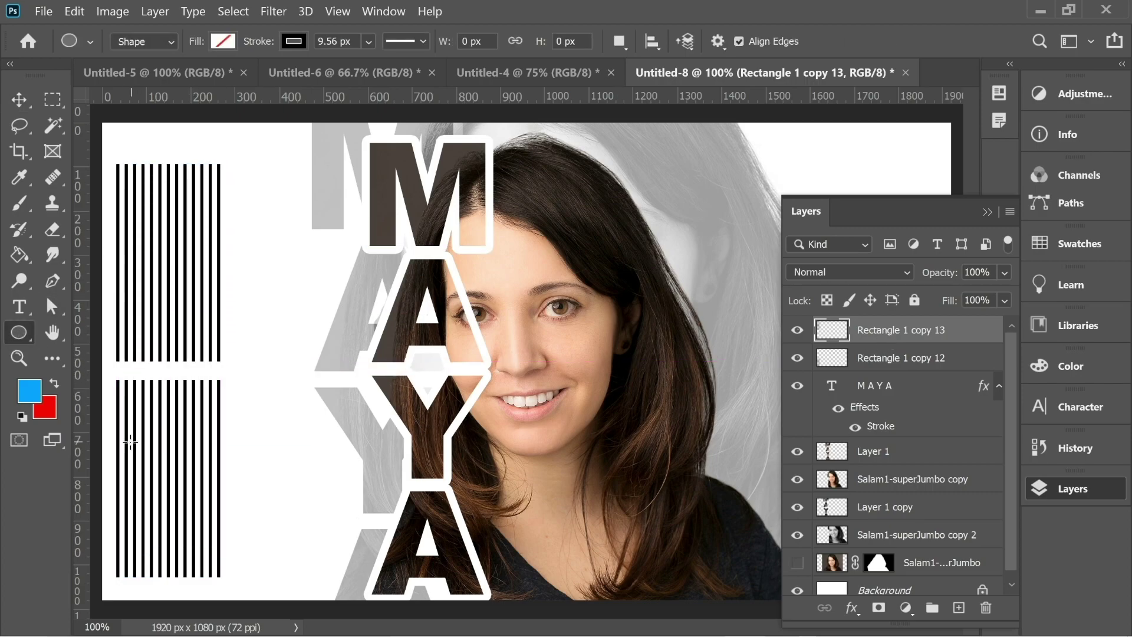
drag(121, 412, 243, 510)
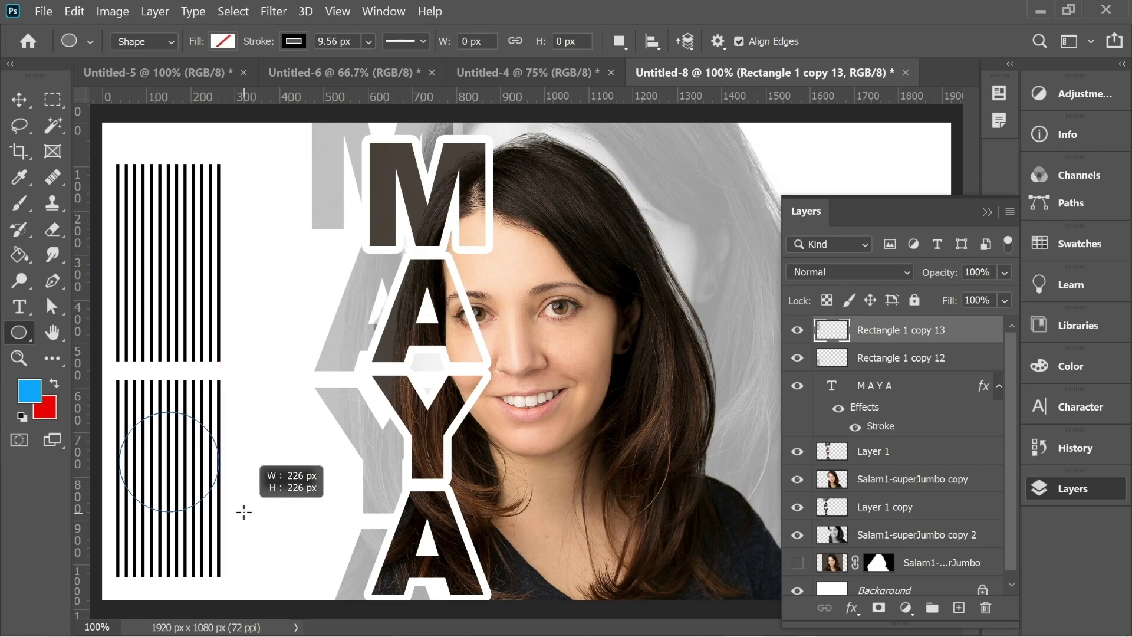
drag(320, 505, 319, 505)
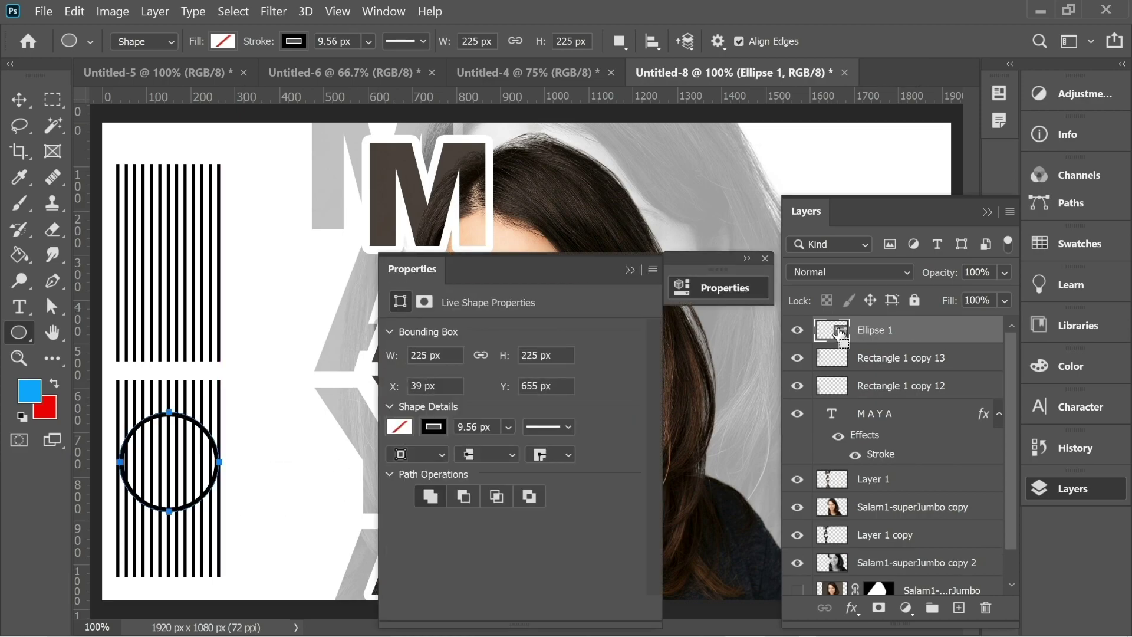
Cut the lower stripes inside the circle and paste them as a striped circle on her mouth.
click(890, 388)
key(Delete)
key(ctrl+d)
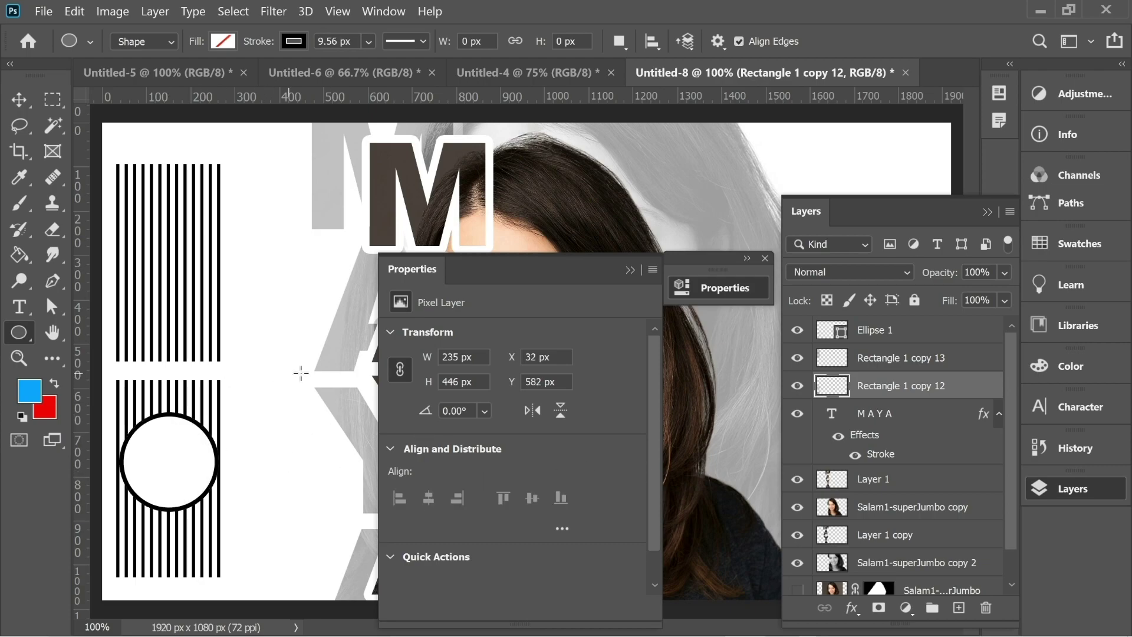
click(632, 270)
key(ctrl+v)
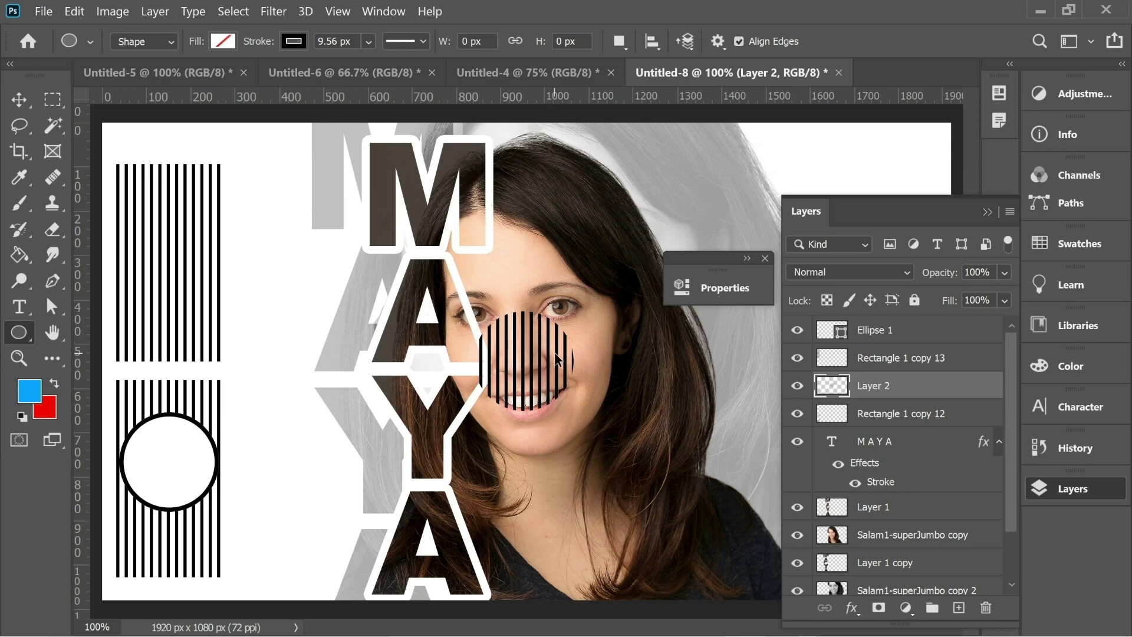
Duplicate the striped circle down to her chin and delete the leftover stripe block and outline circle.
key(ctrl+j)
key(v)
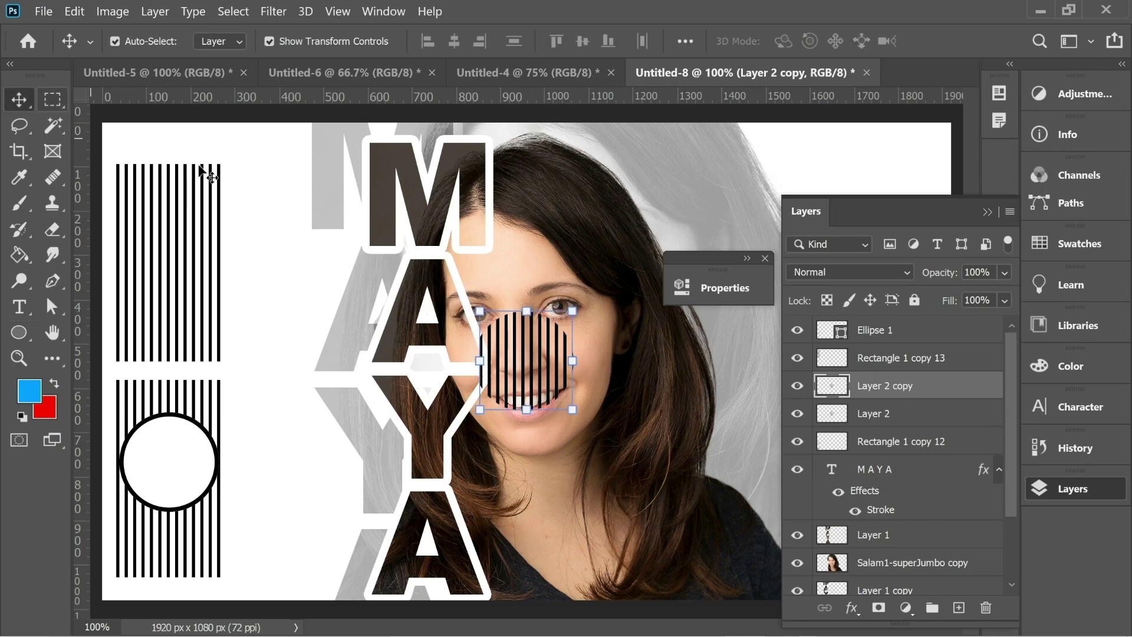
drag(517, 347, 503, 482)
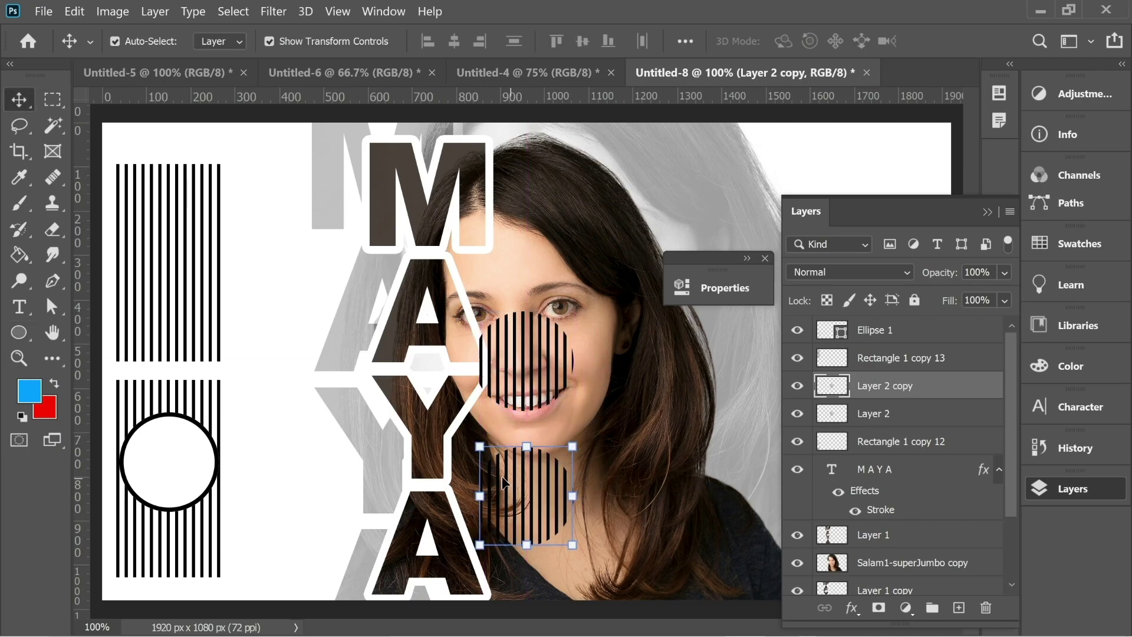
click(212, 436)
shift+click(129, 409)
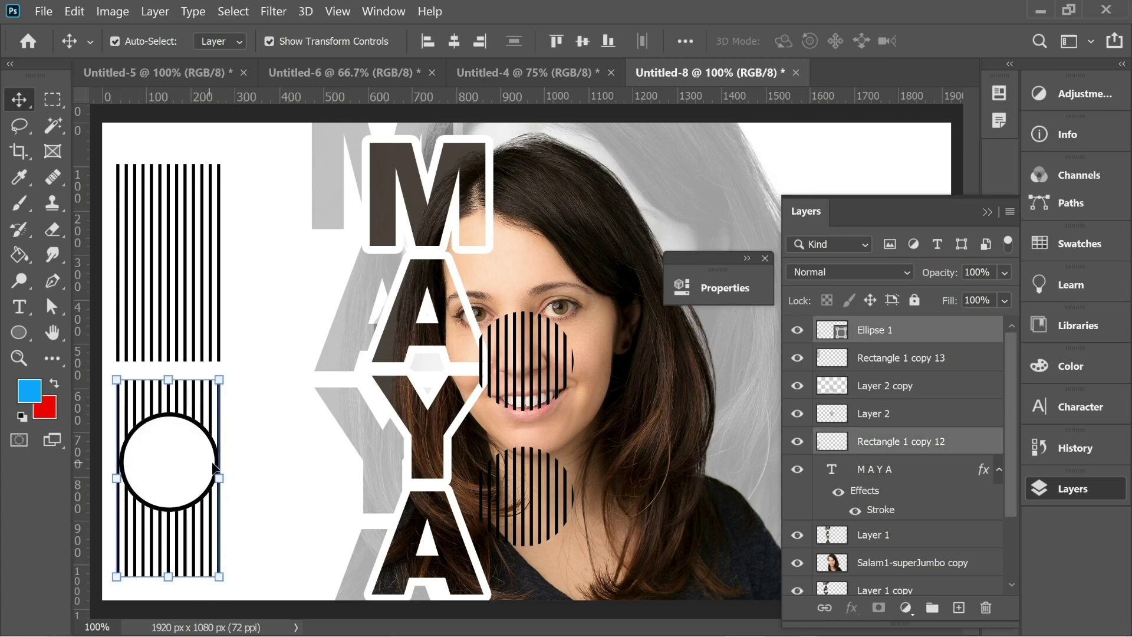
key(Delete)
Tint the lower striped circle blue with a Color Overlay layer style.
click(537, 484)
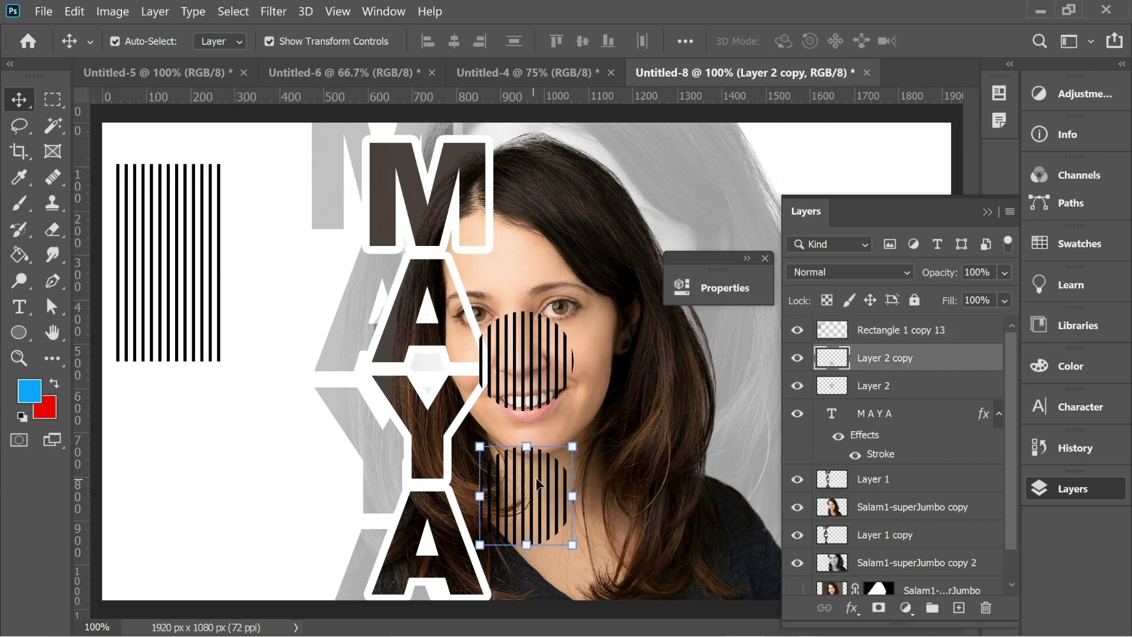
right_click(885, 363)
click(673, 25)
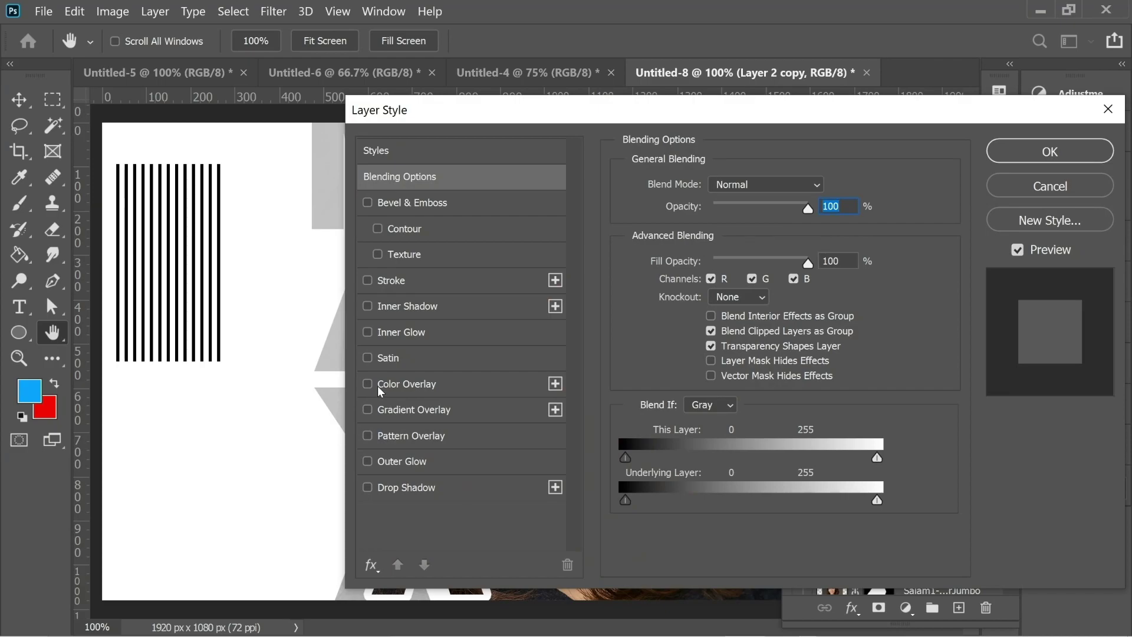
click(380, 384)
click(1050, 151)
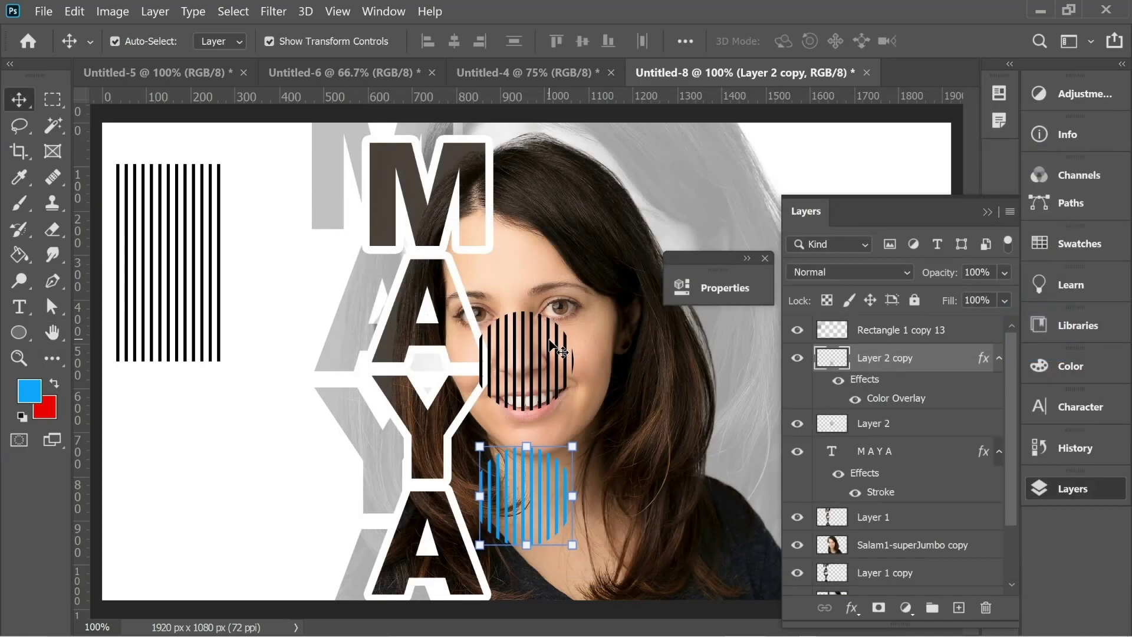
Tint the upper striped circle red via Color Overlay and move it down-left onto the Y.
click(560, 351)
right_click(843, 425)
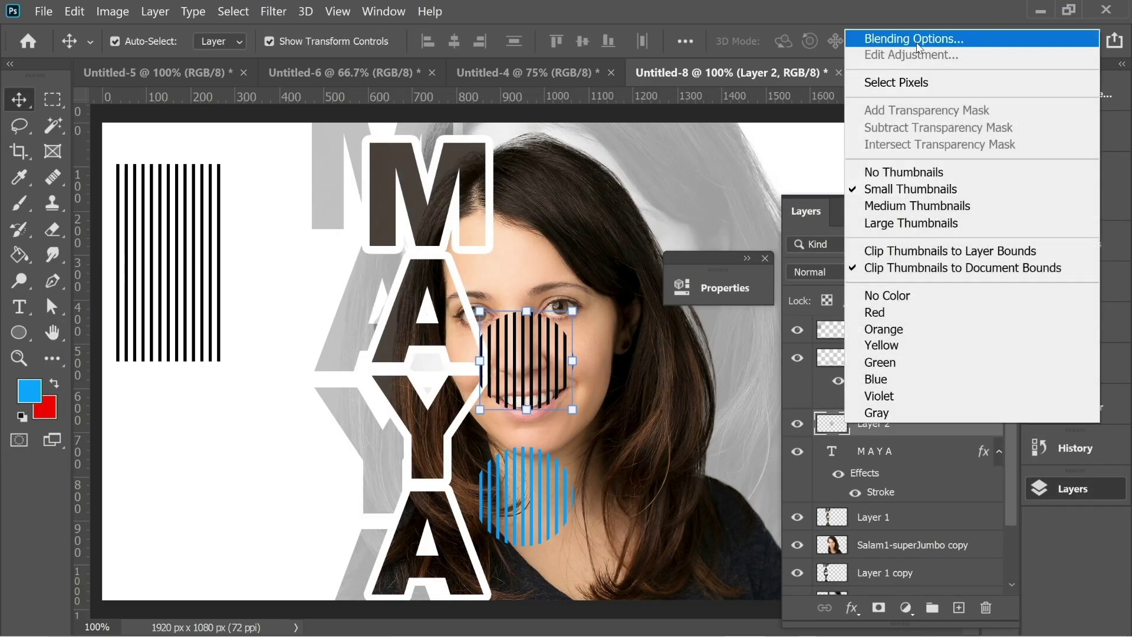
click(889, 37)
click(410, 382)
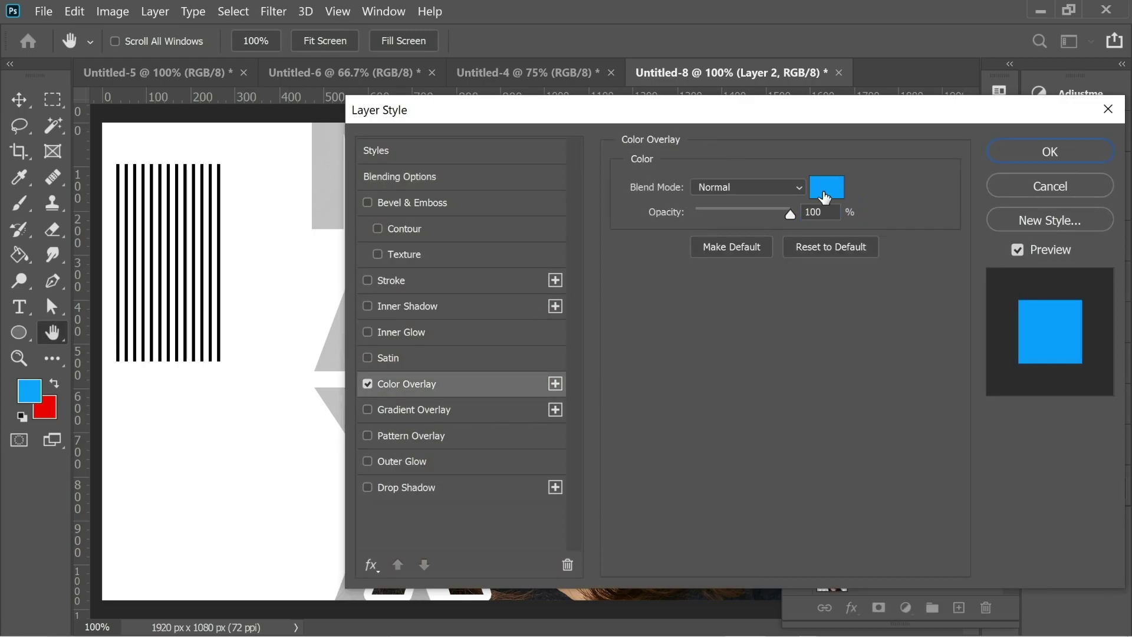
click(826, 188)
drag(880, 368, 880, 257)
click(1060, 252)
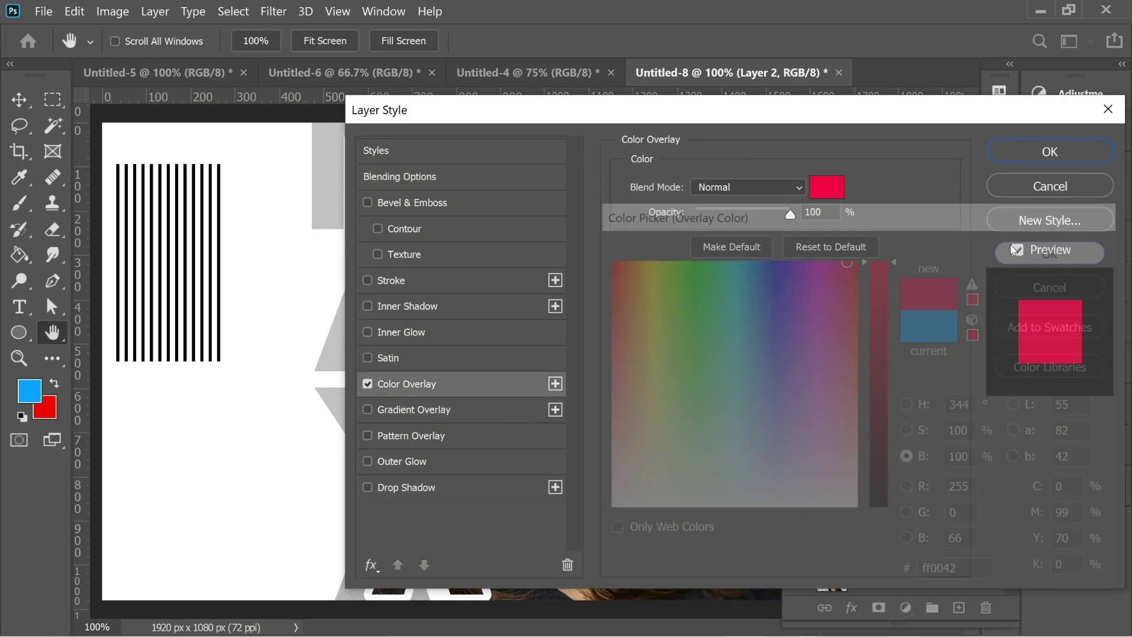
click(1050, 152)
drag(542, 368, 372, 498)
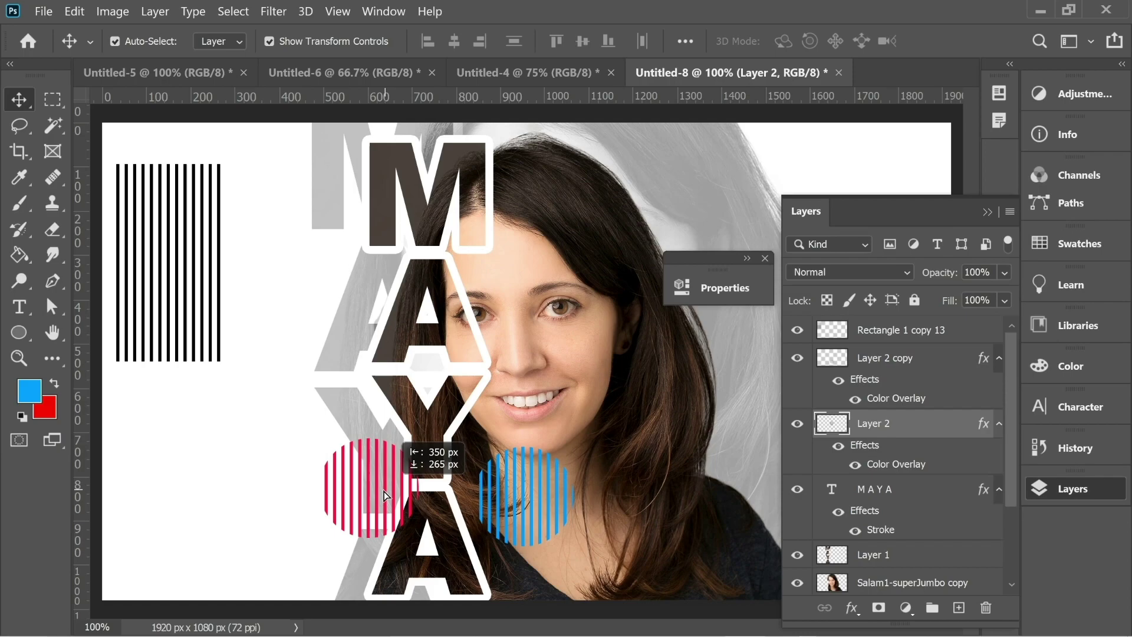
Rotate and enlarge the red circle, then shift the blue circle right toward the canvas edge.
mouse_move(346, 440)
mouse_down()
mouse_move(396, 454)
mouse_move(437, 405)
mouse_move(423, 485)
mouse_up()
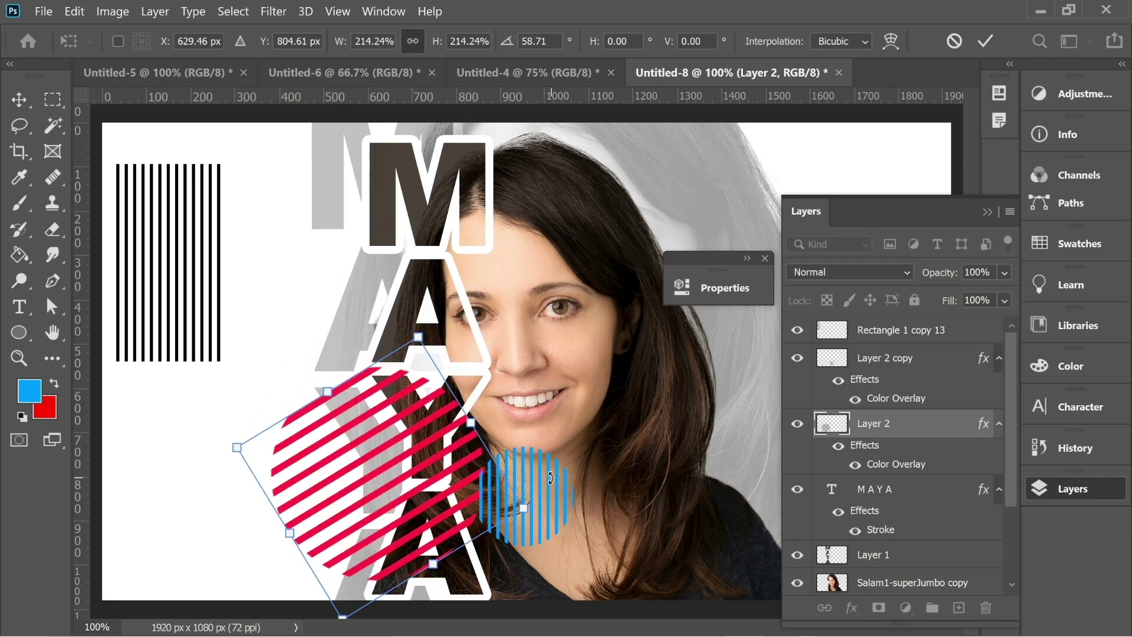
key(Return)
drag(542, 479, 752, 508)
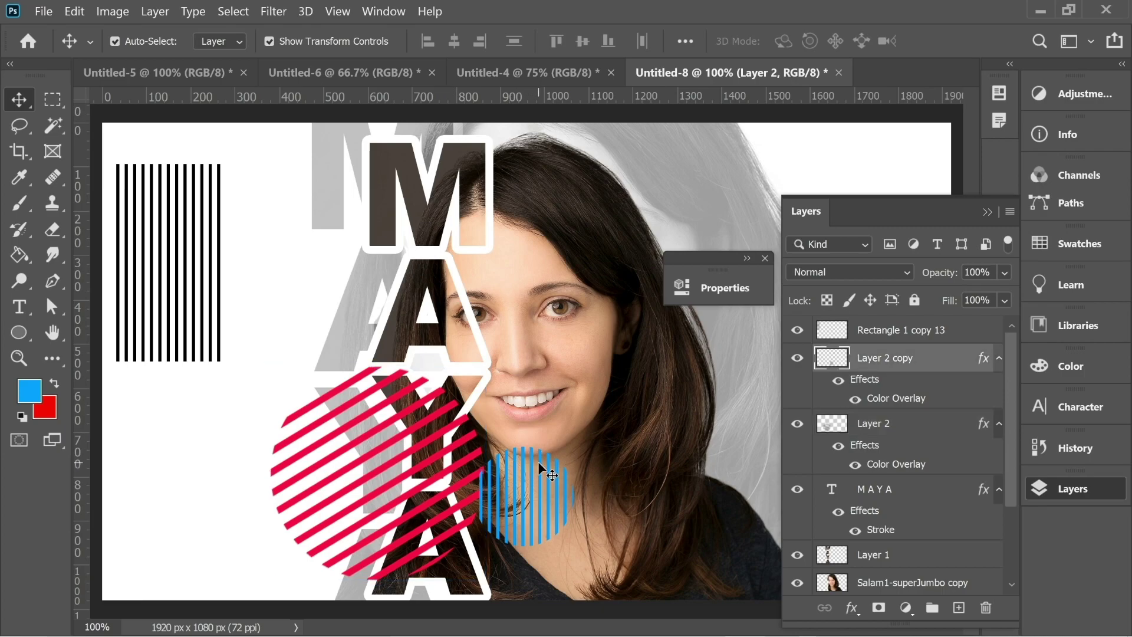
Enlarge the blue striped circle and tilt its stripes diagonally to match the red one.
drag(696, 473, 553, 322)
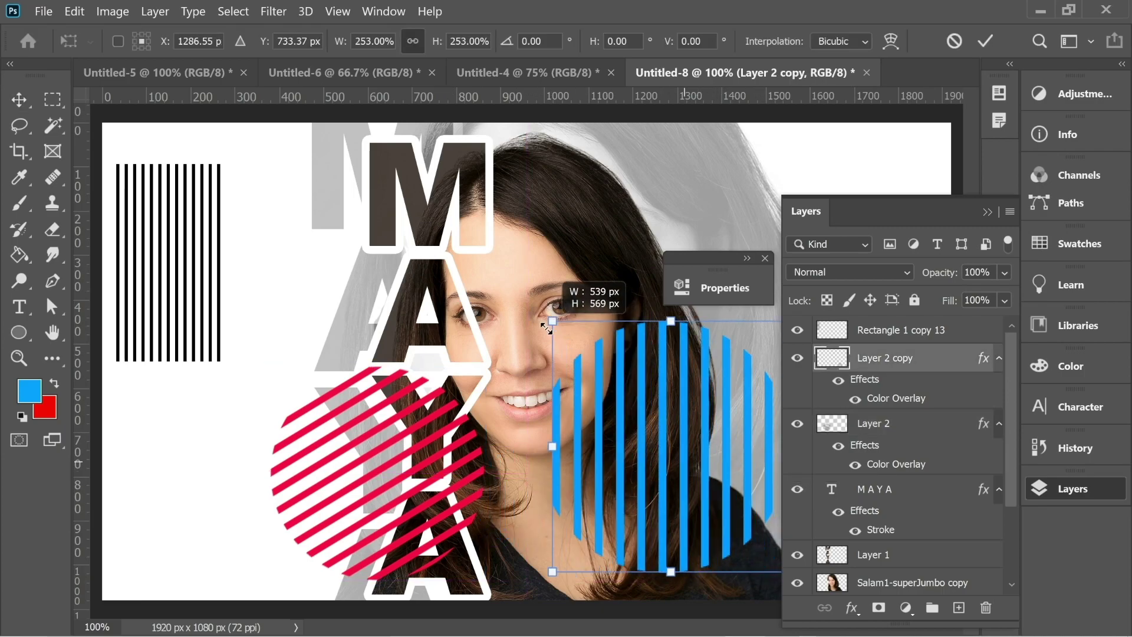
click(985, 212)
drag(815, 535, 758, 478)
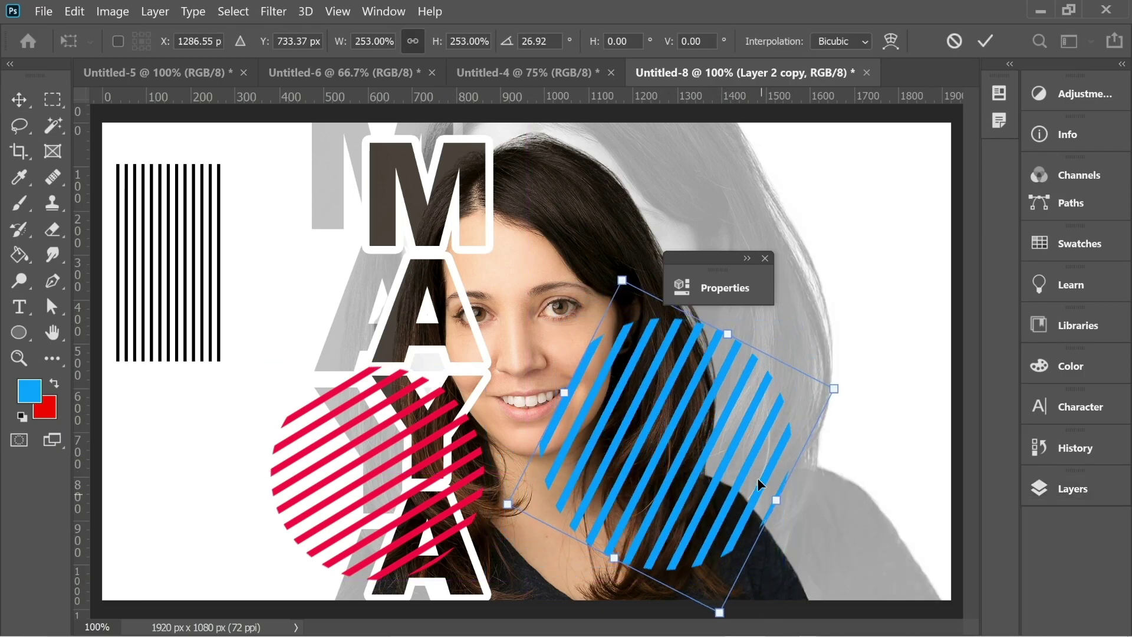
mouse_move(716, 387)
mouse_down()
mouse_move(696, 329)
mouse_move(655, 305)
mouse_up()
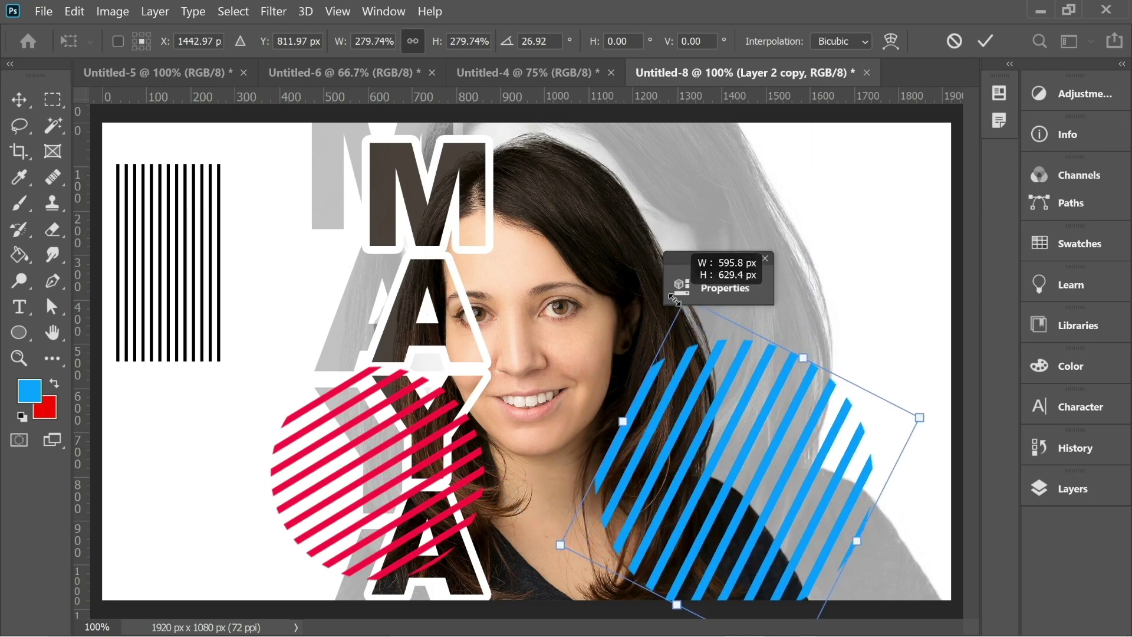
drag(917, 442, 978, 534)
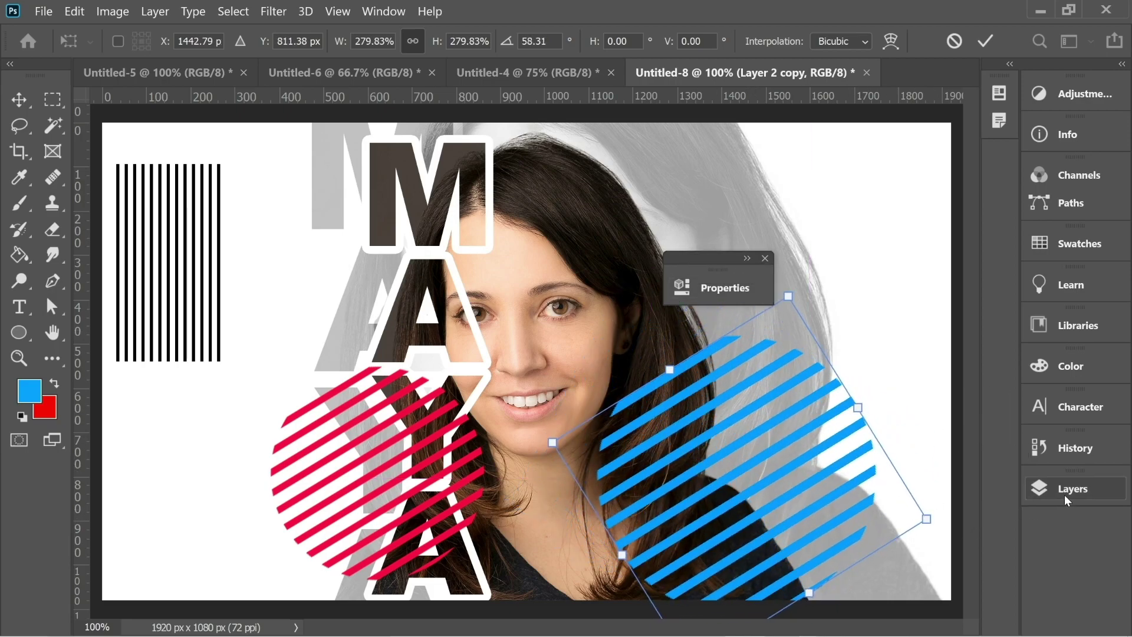
click(1064, 491)
click(897, 426)
scroll(909, 409, down, 1)
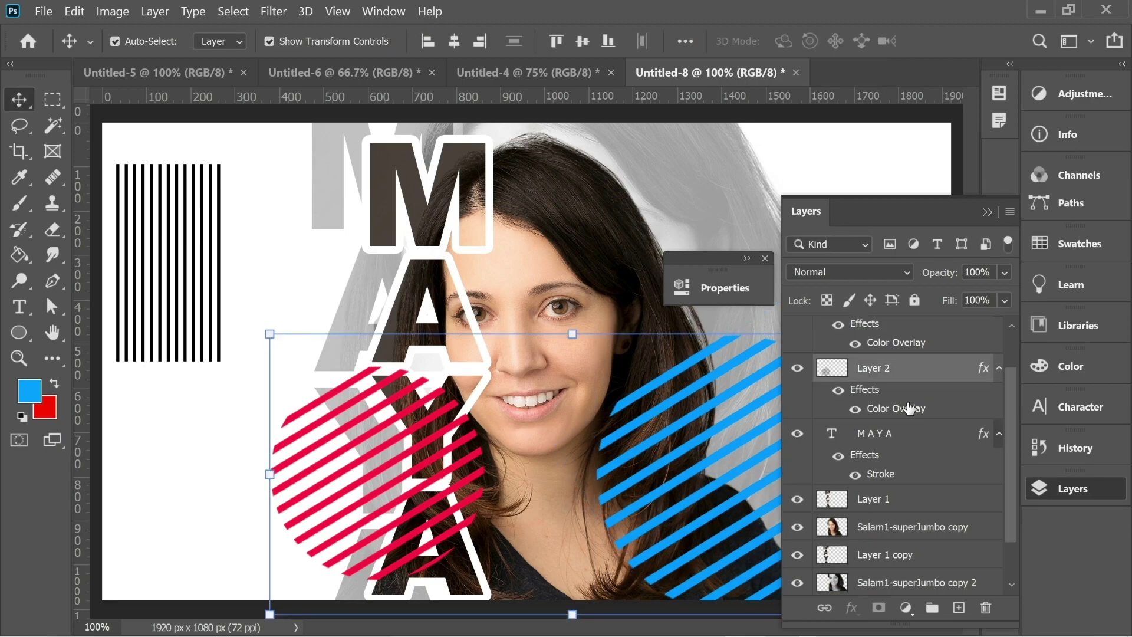
Move both striped circle layers below the portrait copy so they sit behind her.
drag(881, 367, 885, 541)
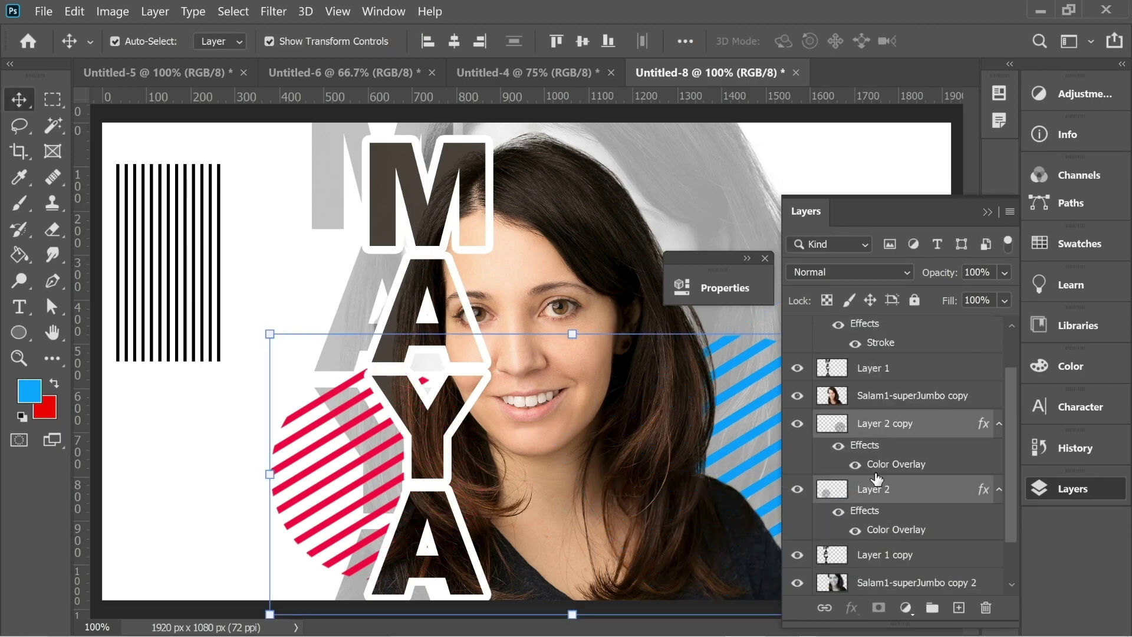
Scale the black stripe block to cover the whole canvas.
click(986, 213)
key(ctrl+minus)
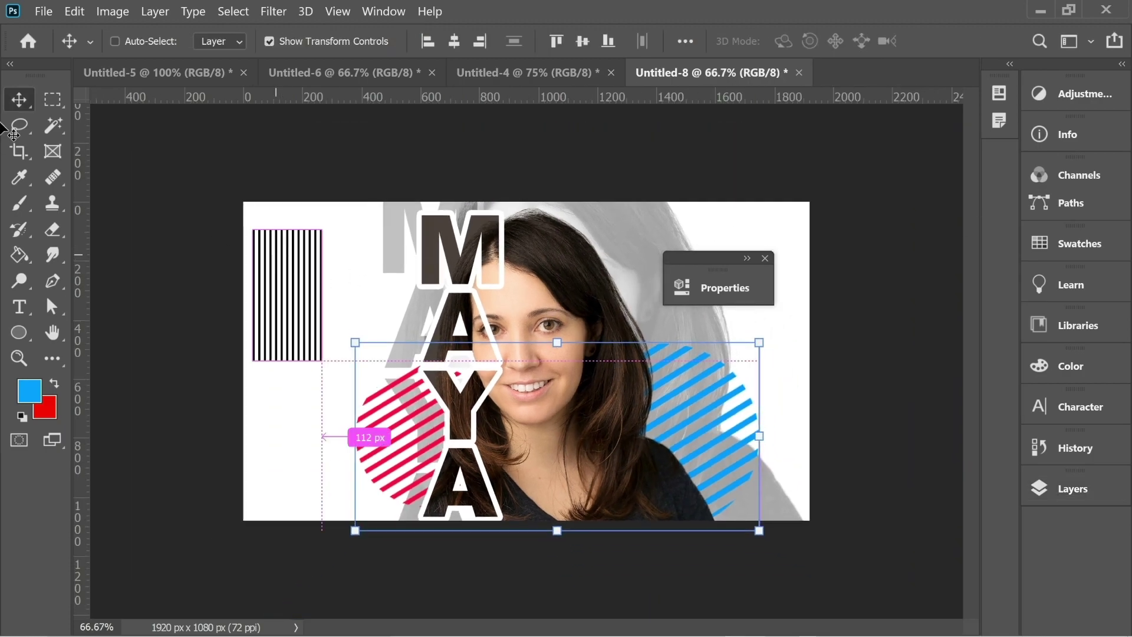
click(115, 41)
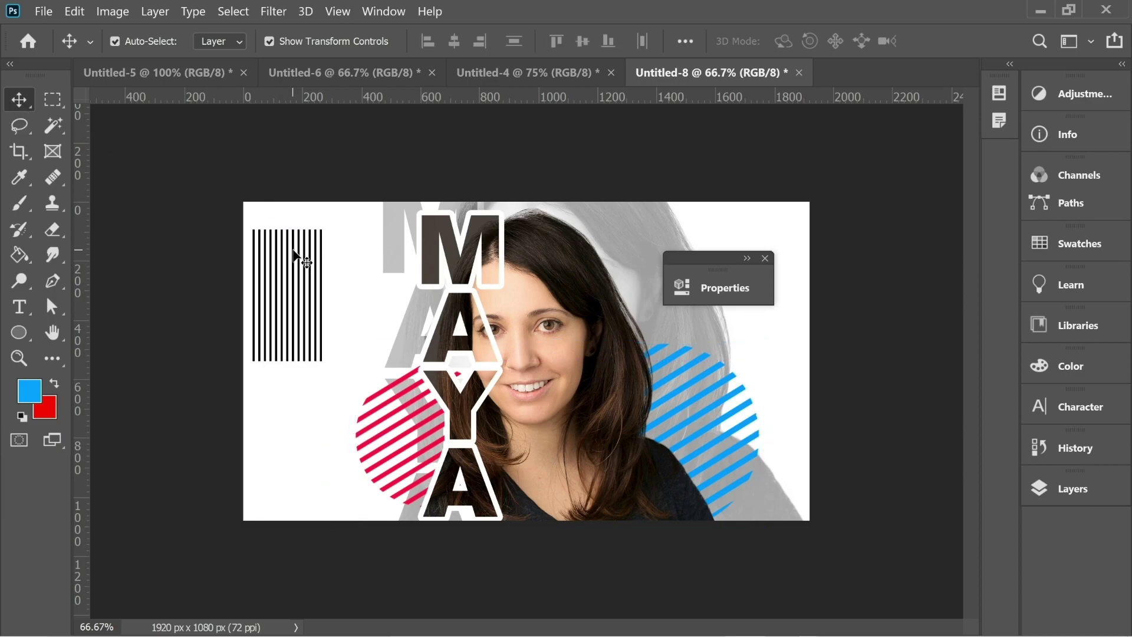
click(294, 256)
mouse_move(324, 362)
mouse_down()
mouse_move(852, 632)
mouse_move(811, 505)
mouse_up()
Move the stripes layer behind the portrait copy and fade it to about 23% opacity.
click(1062, 491)
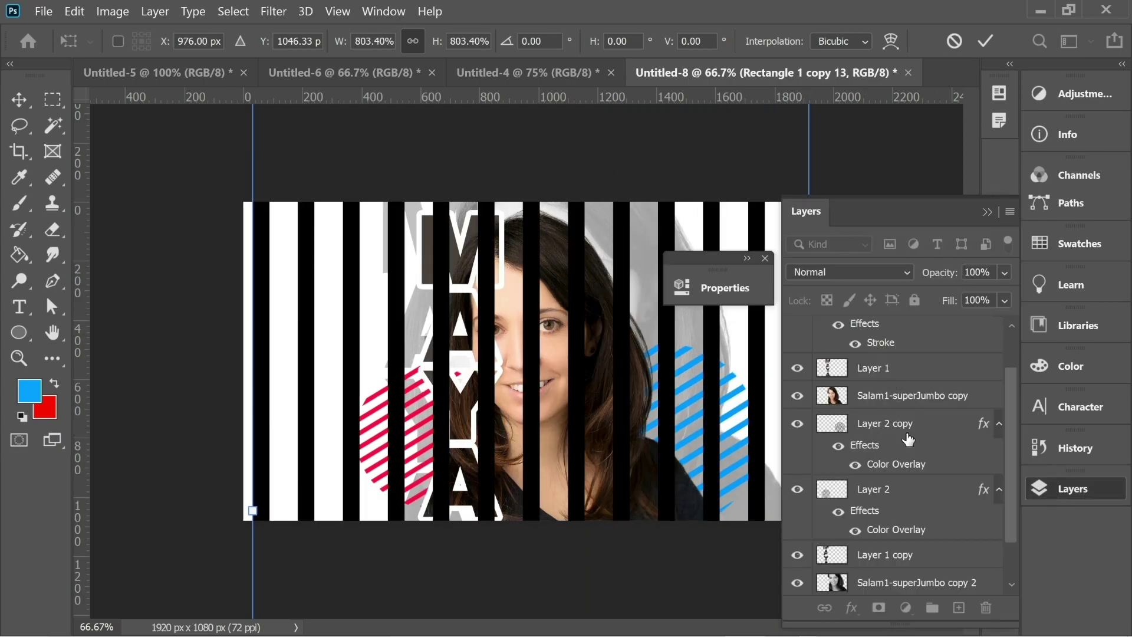
scroll(908, 407, up, 3)
mouse_move(864, 337)
mouse_down()
mouse_move(913, 553)
mouse_move(875, 472)
mouse_up()
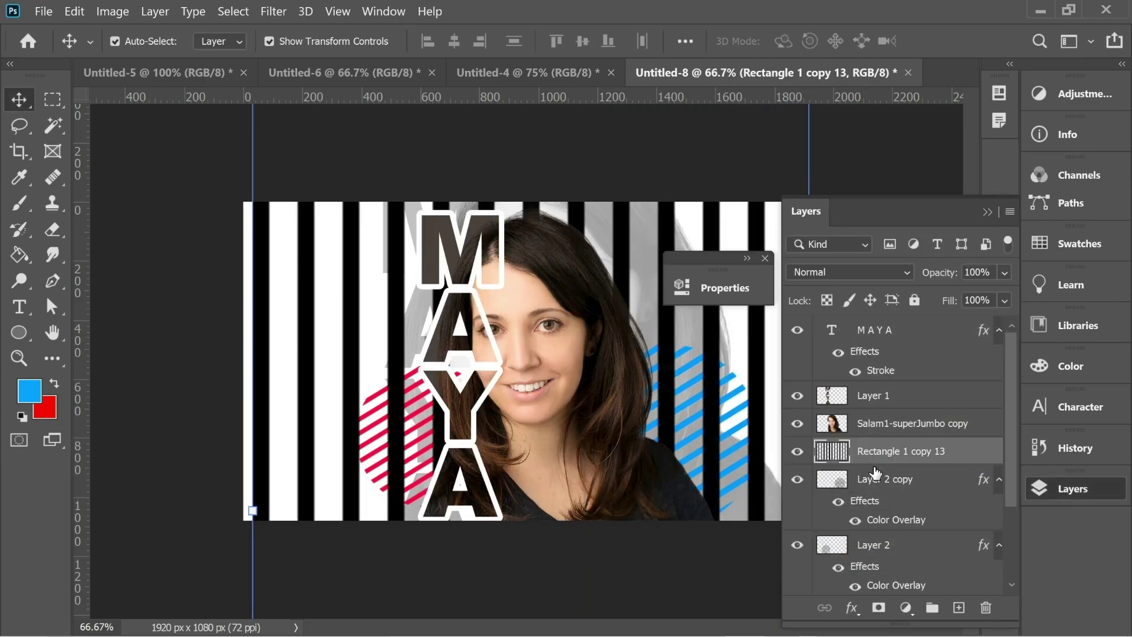
click(1003, 273)
drag(1009, 294, 935, 294)
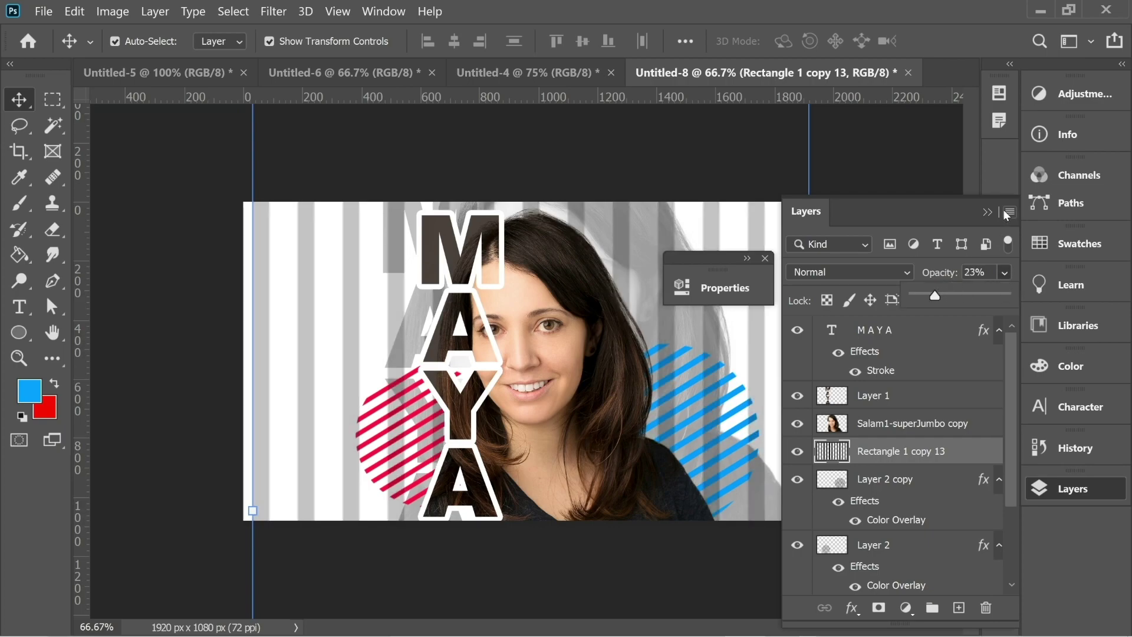
click(986, 213)
Draw a 48 px circle above the blue circle and fill it yellow.
click(19, 332)
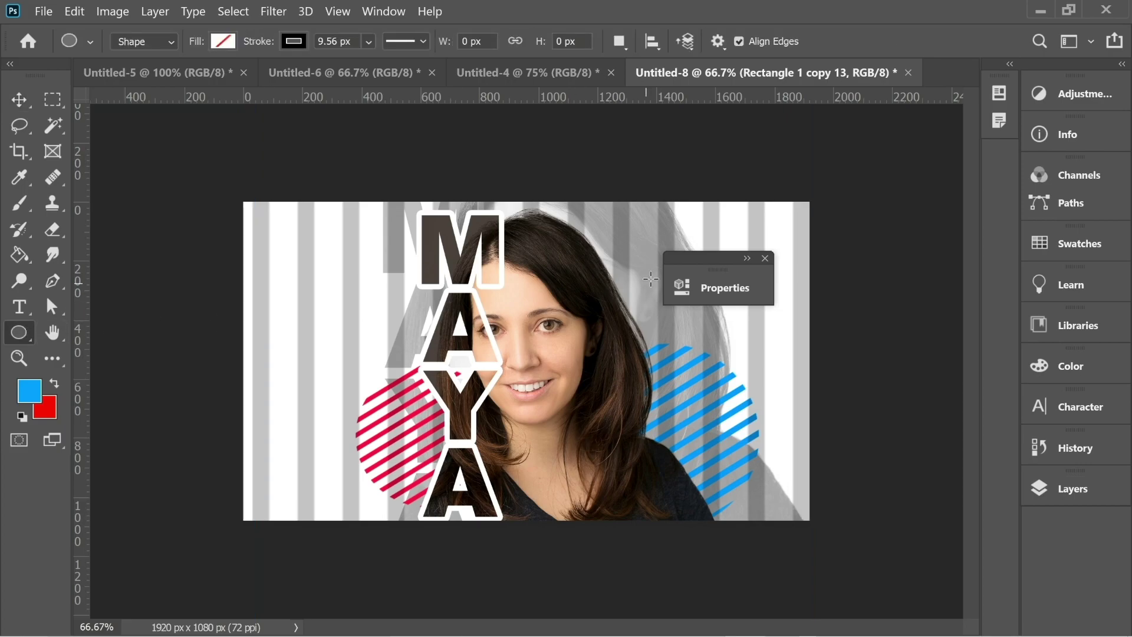
drag(624, 262, 653, 291)
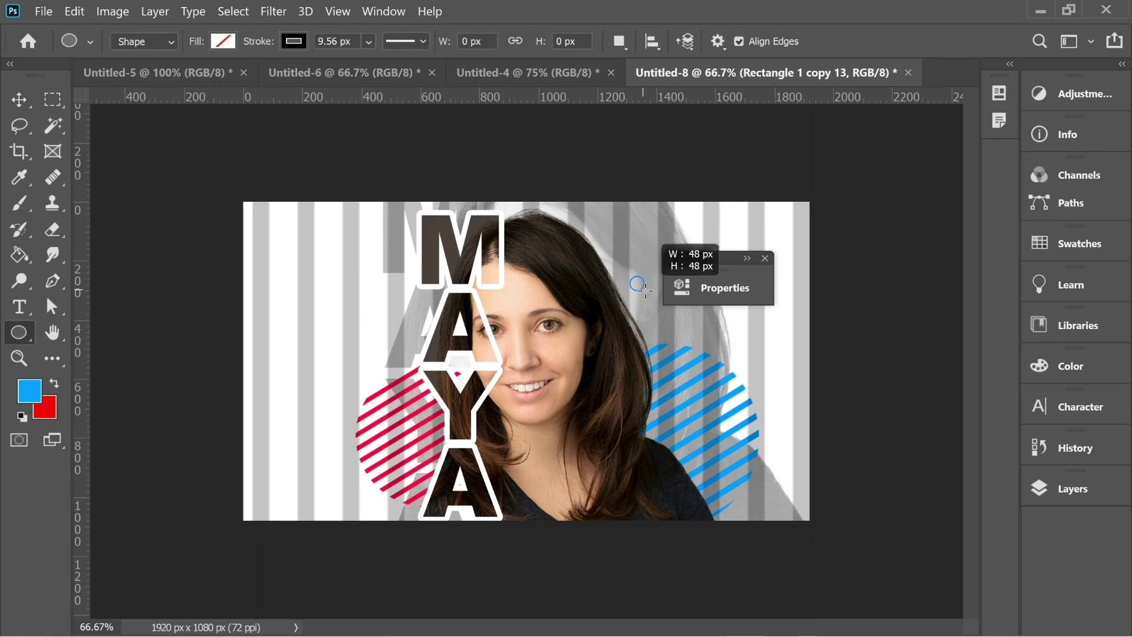
click(224, 40)
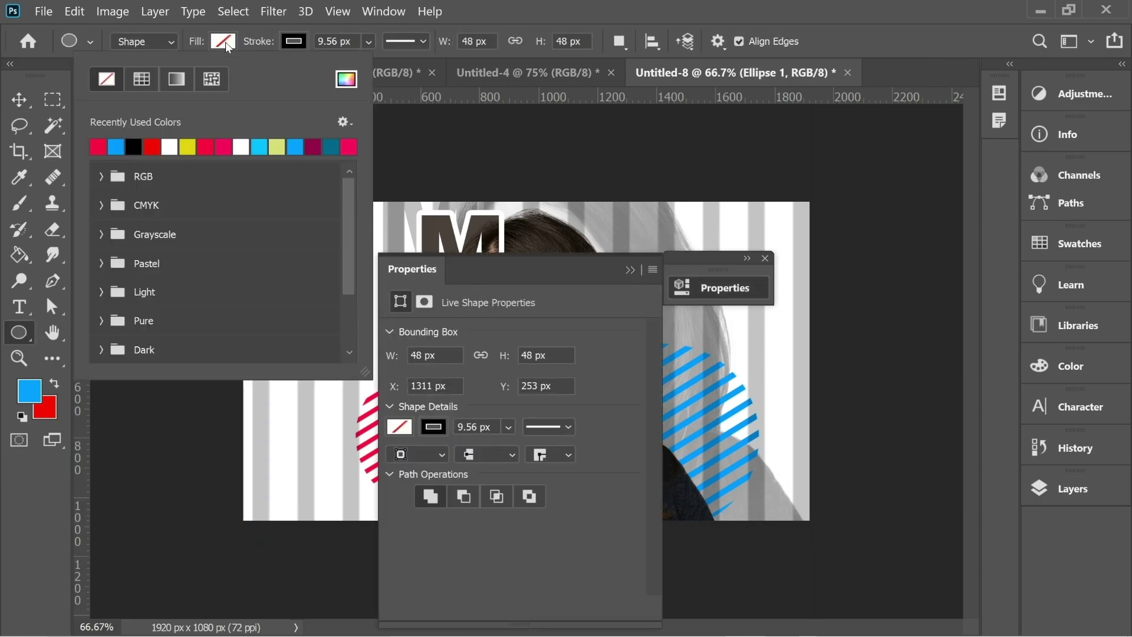
click(187, 146)
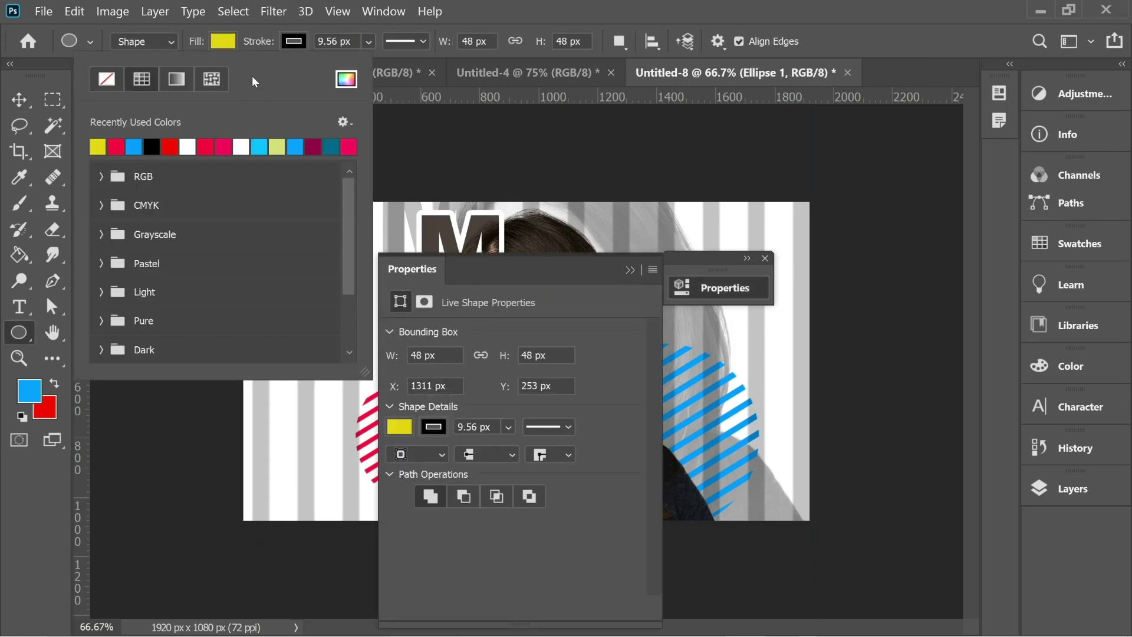
click(634, 270)
click(765, 258)
Zoom in on the yellow dot and switch to the Move tool to copy it.
key(ctrl+plus)
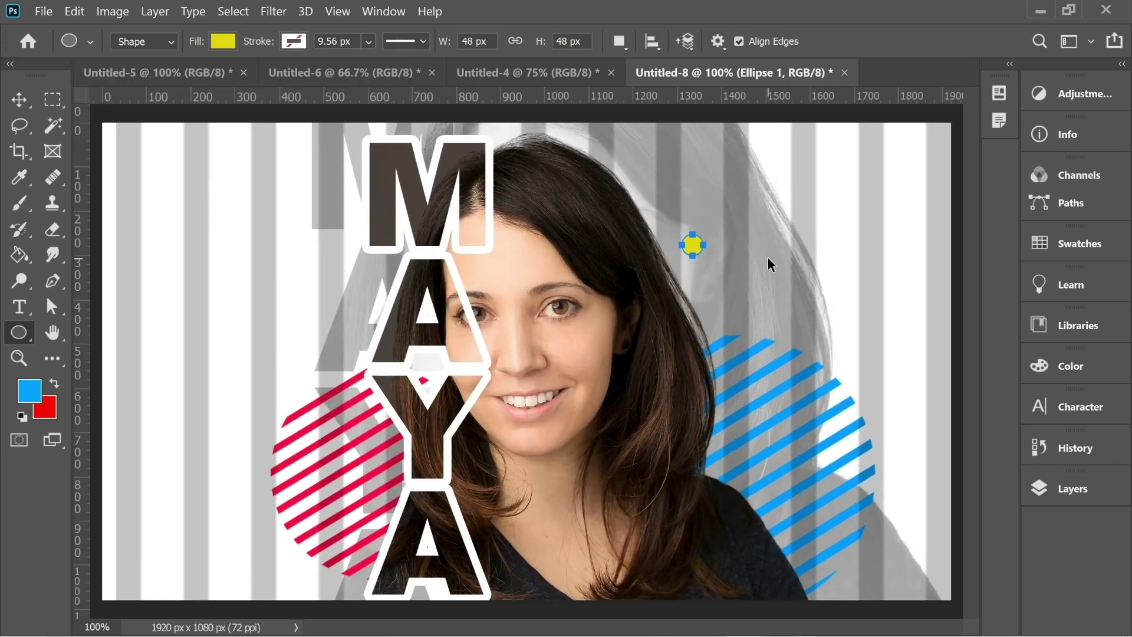
key(ctrl+plus)
key(v)
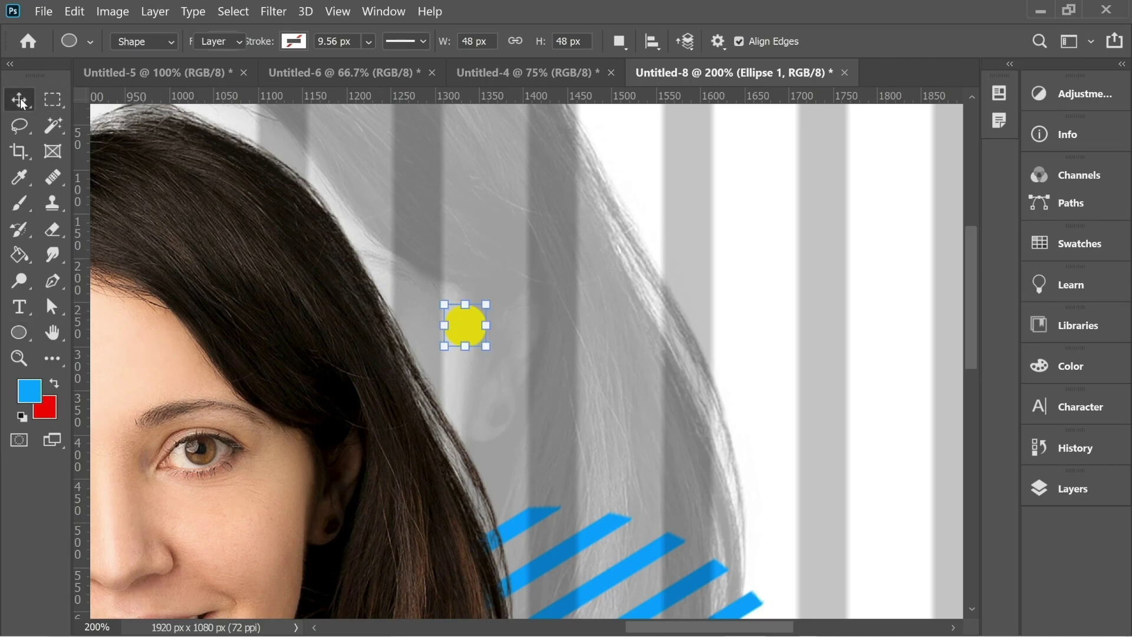